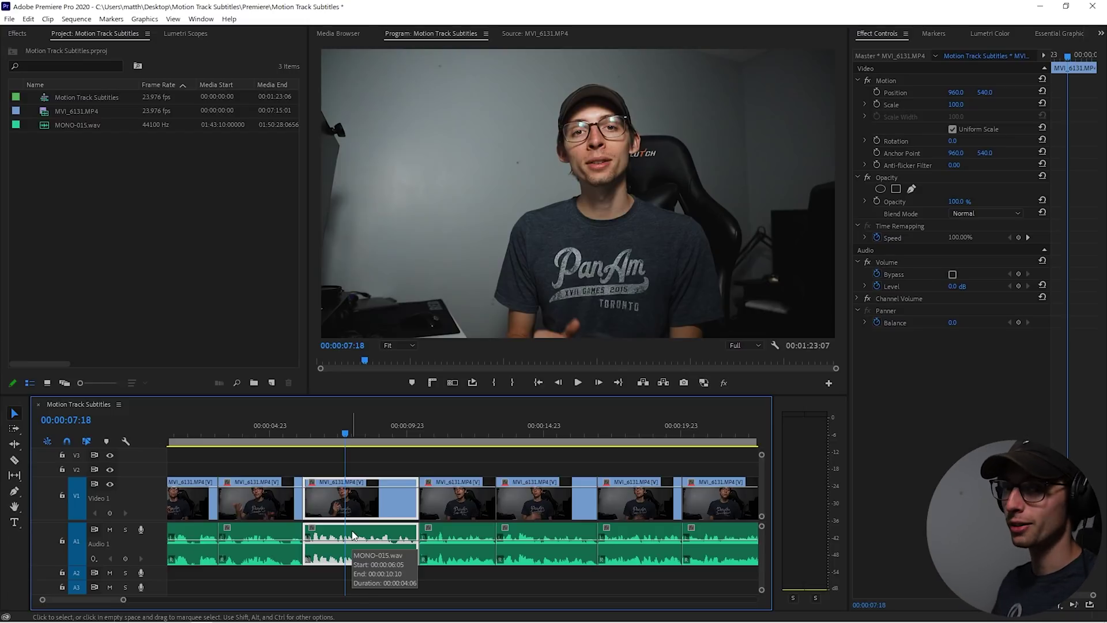
Play the edit from about six seconds, then bring up the third Video 1 clip's shortcut menu
scroll(369, 496, "up", 1)
left_click(385, 464)
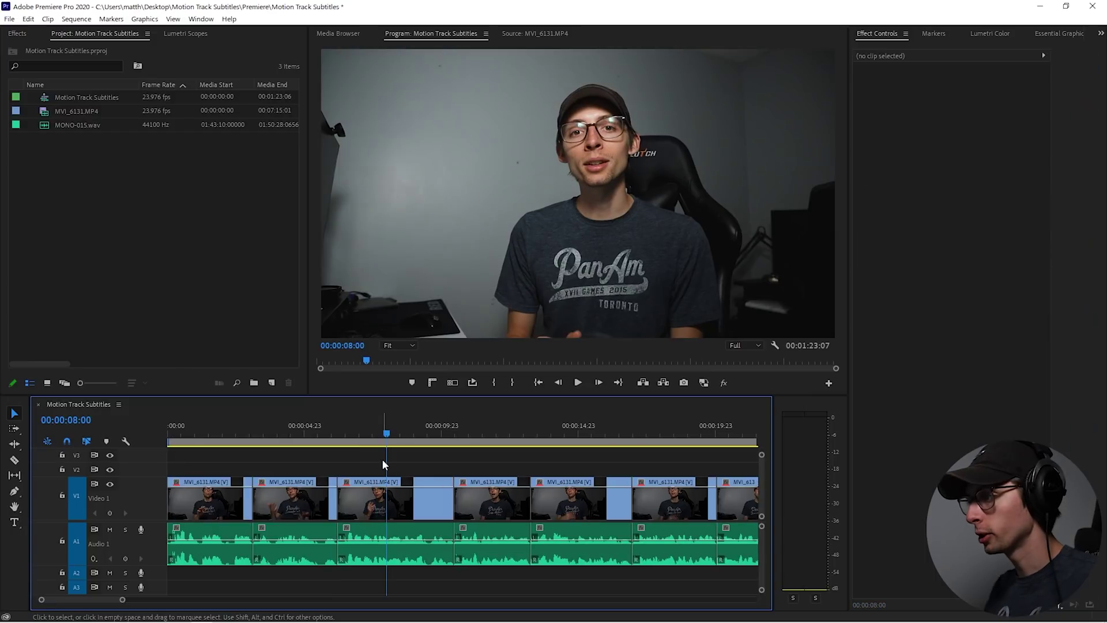
left_click(333, 434)
key("space")
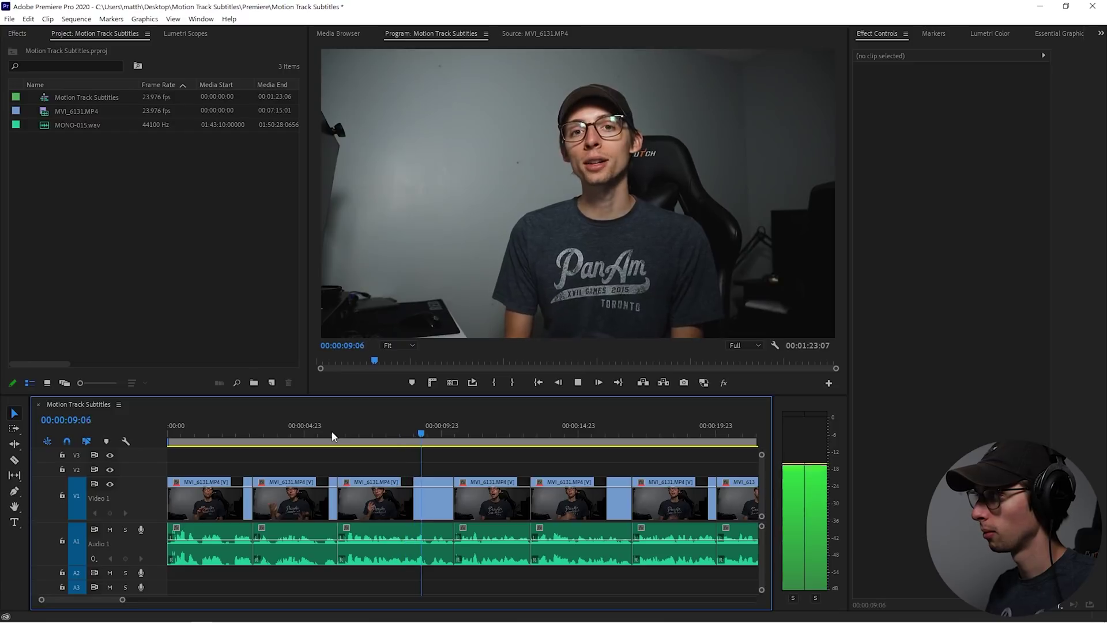
key("space")
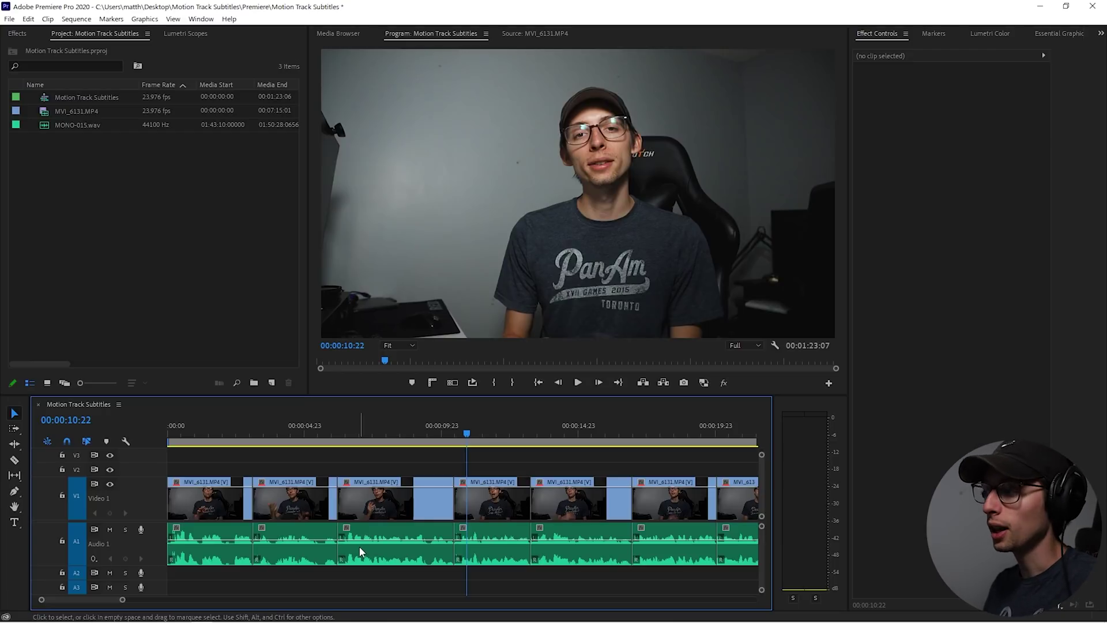
right_click(404, 513)
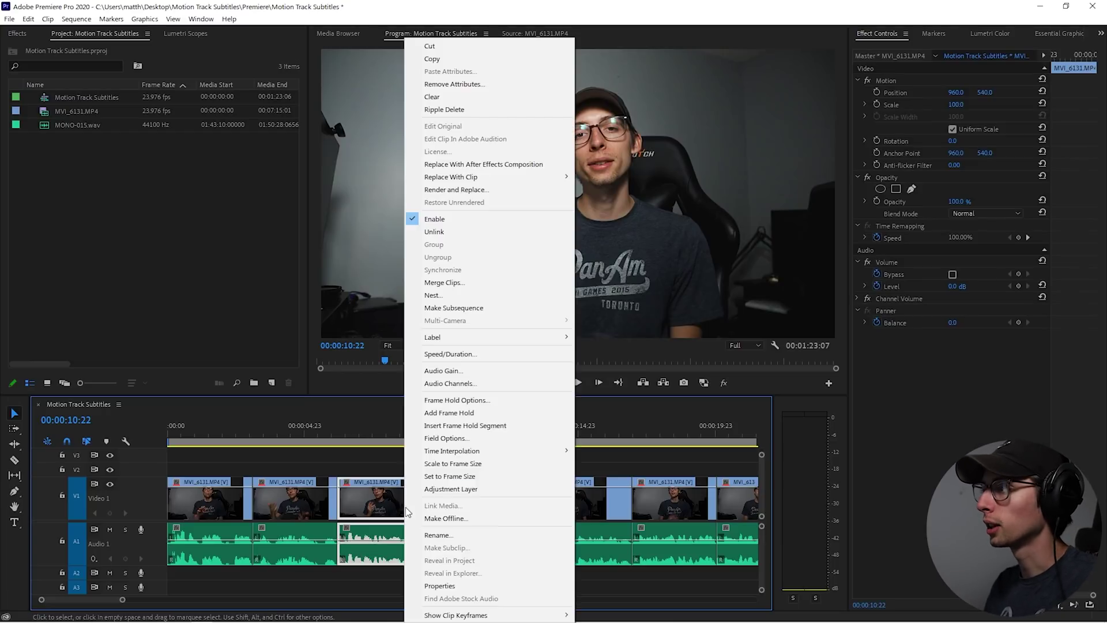
With Audio 1 locked, copy the third talking clip up onto Video 2
left_click(486, 165)
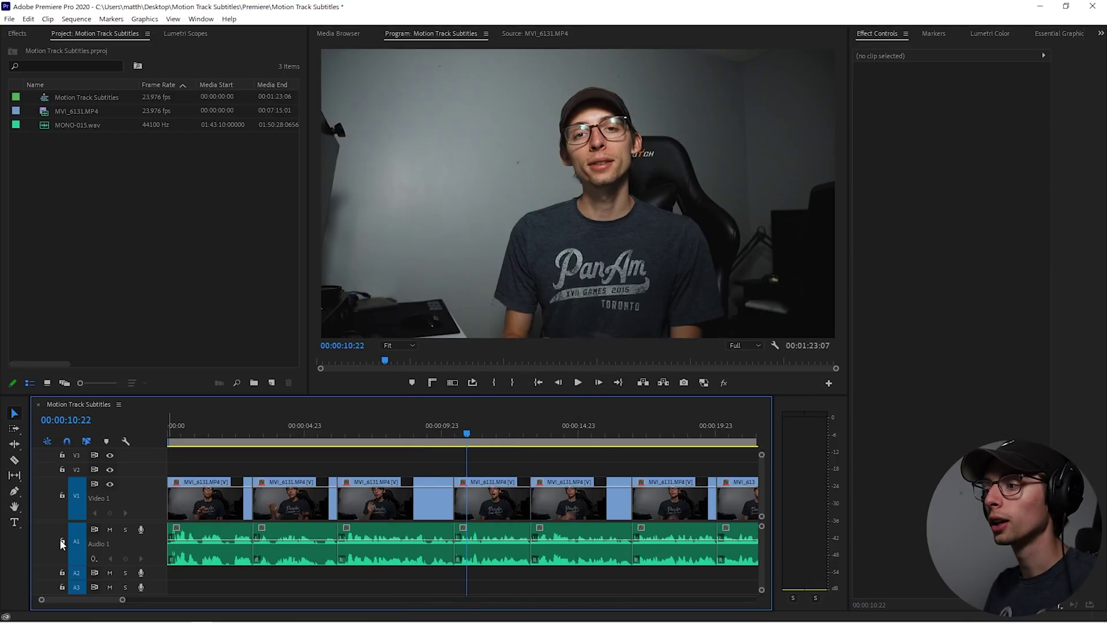
left_click(62, 540)
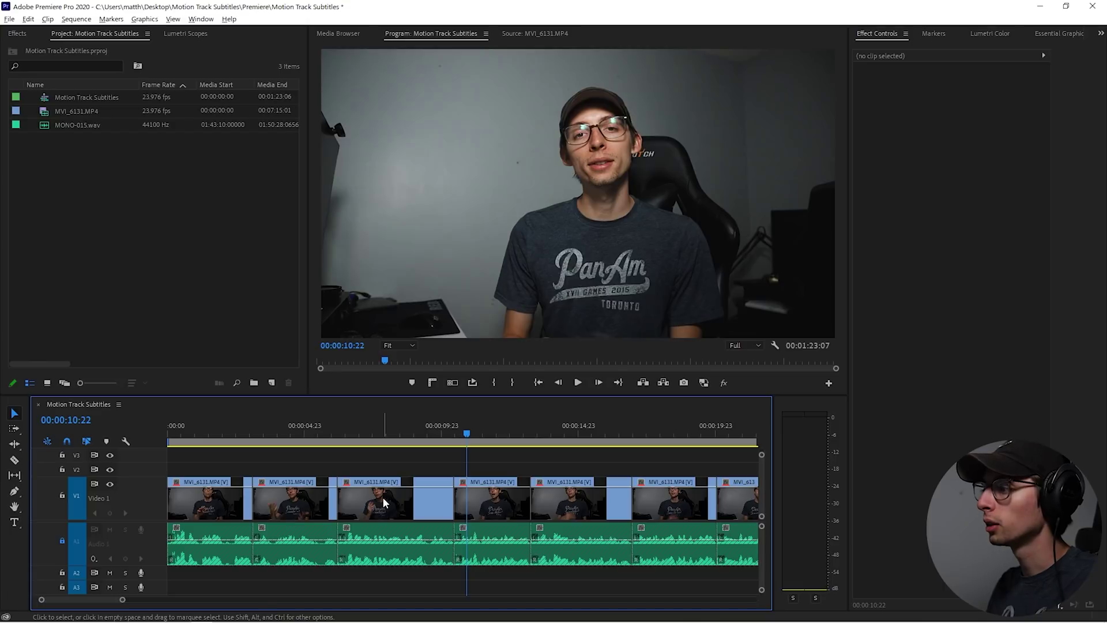
left_click_drag(384, 503, 381, 469)
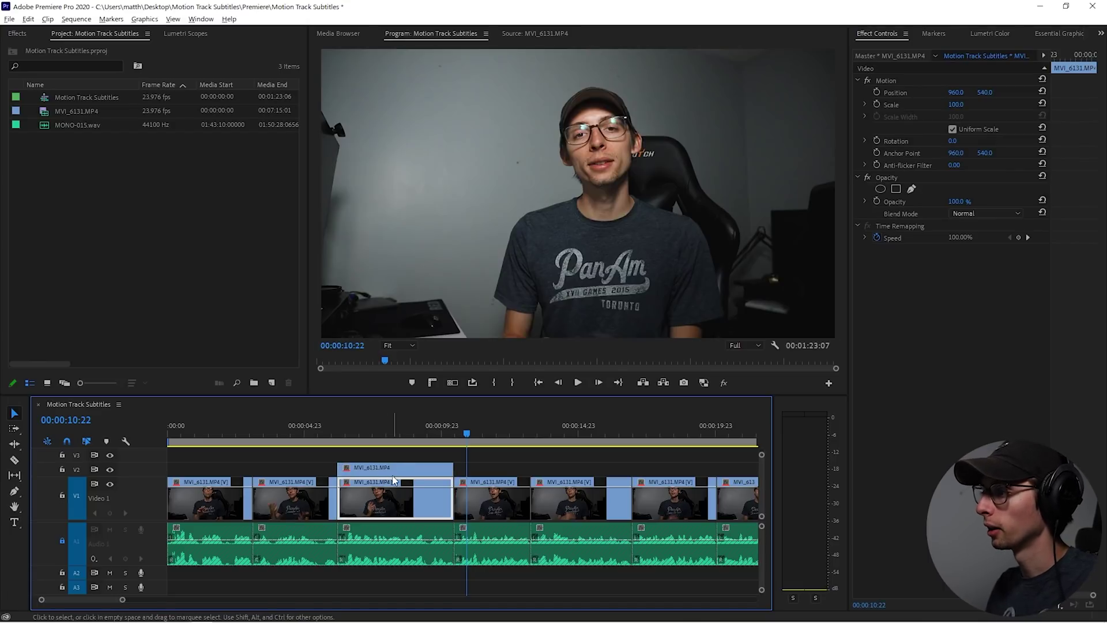
double_click(153, 472)
left_click(388, 436)
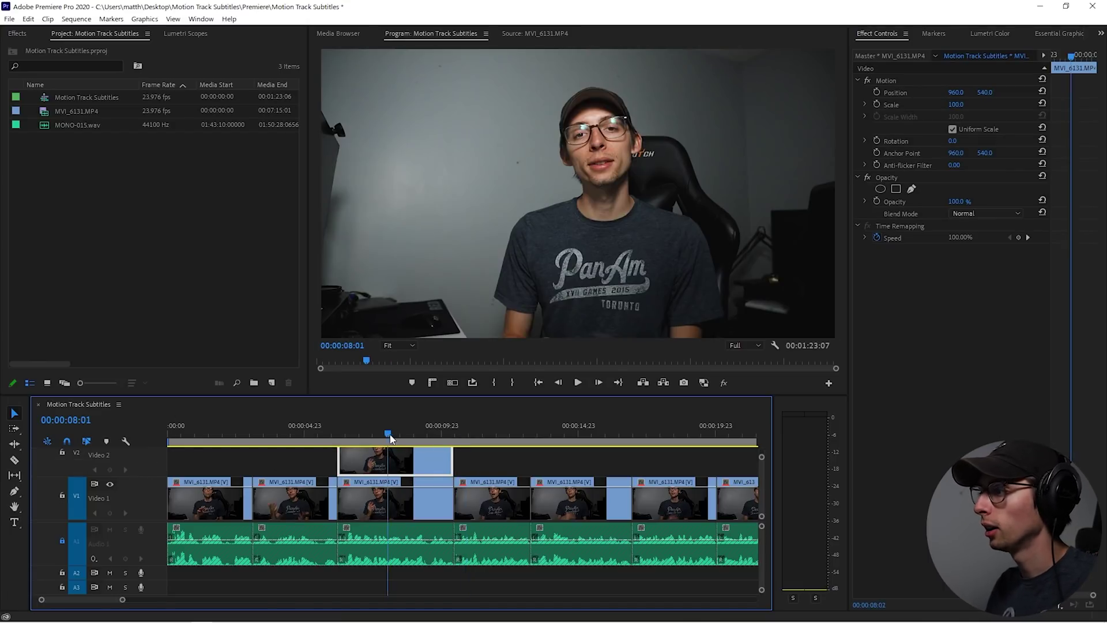
left_click(62, 542)
left_click(369, 501)
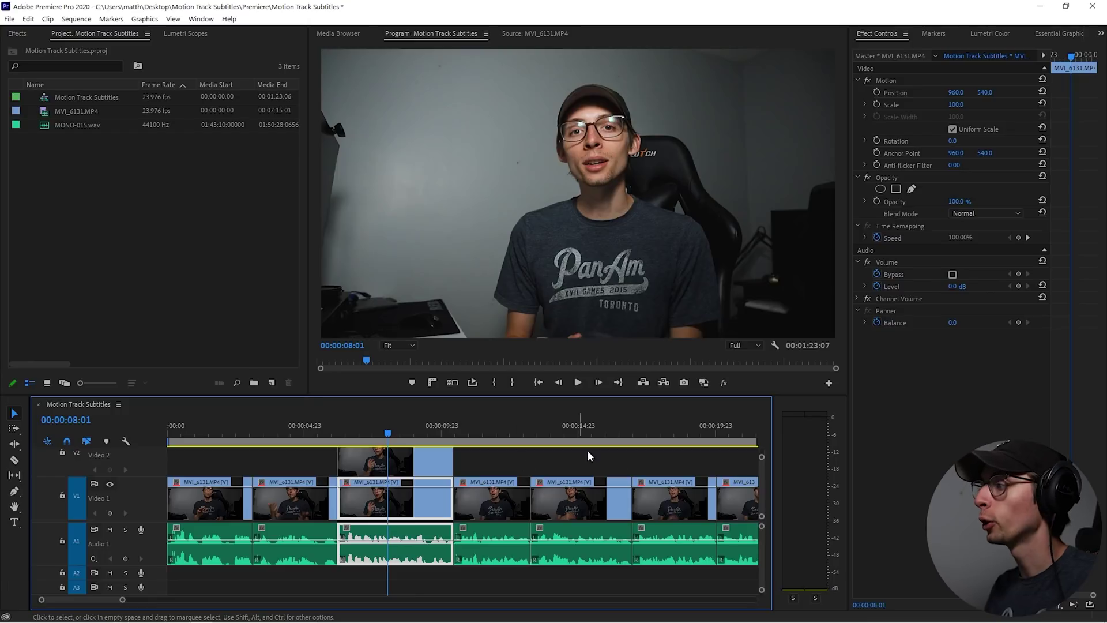
Undo the extra copy of the fourteen-second clip and select the Video 2 duplicate
left_click(588, 504)
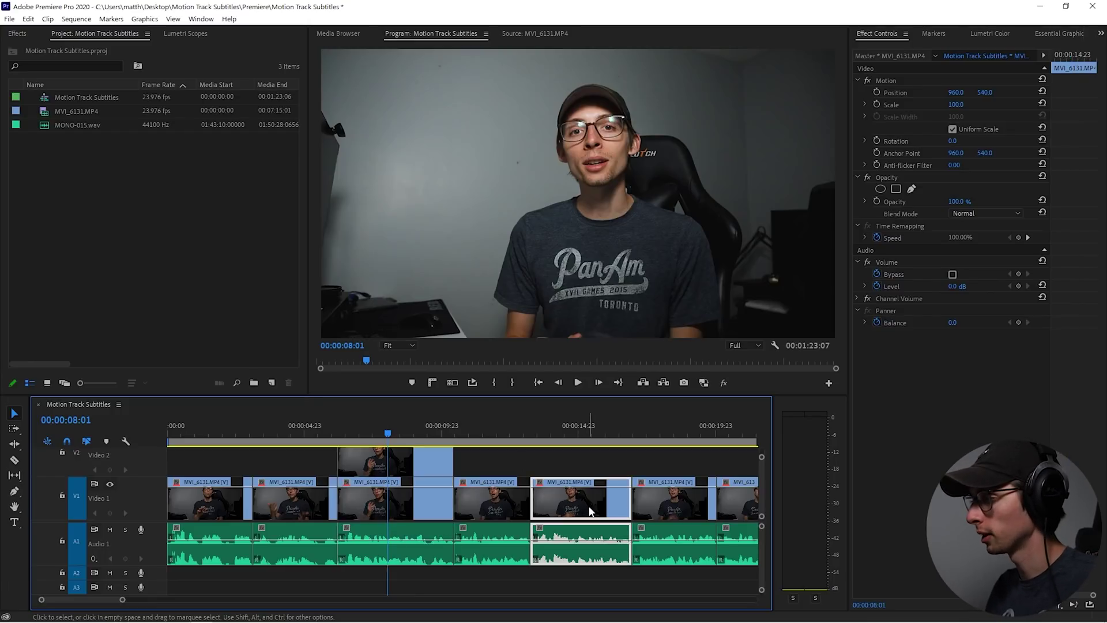
left_click_drag(562, 500, 565, 457)
left_click(564, 516)
left_click(574, 547)
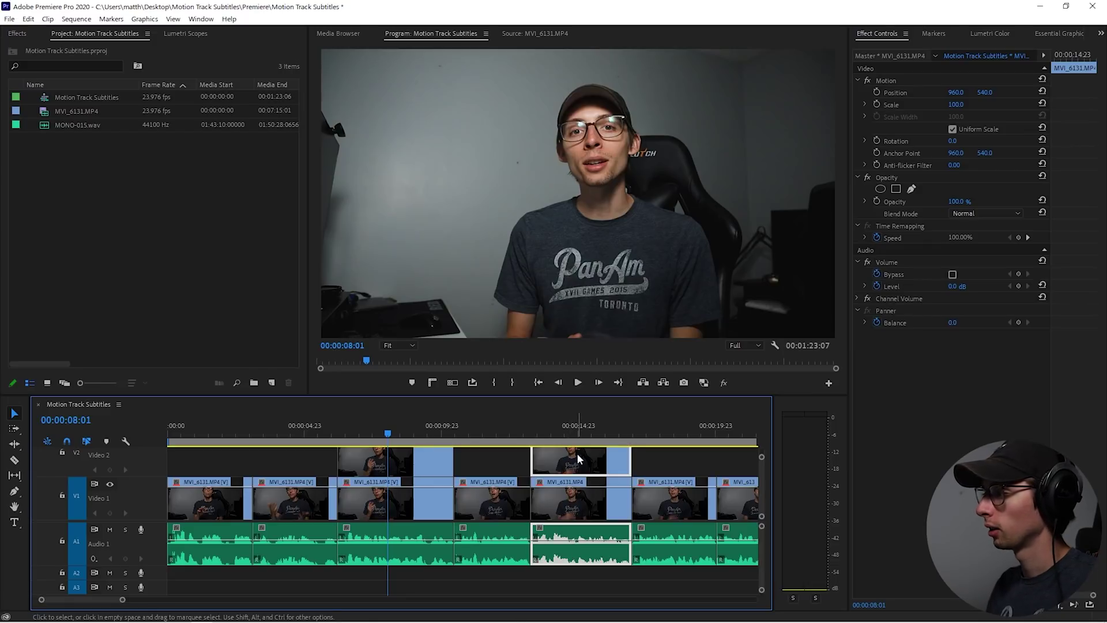
left_click(586, 495)
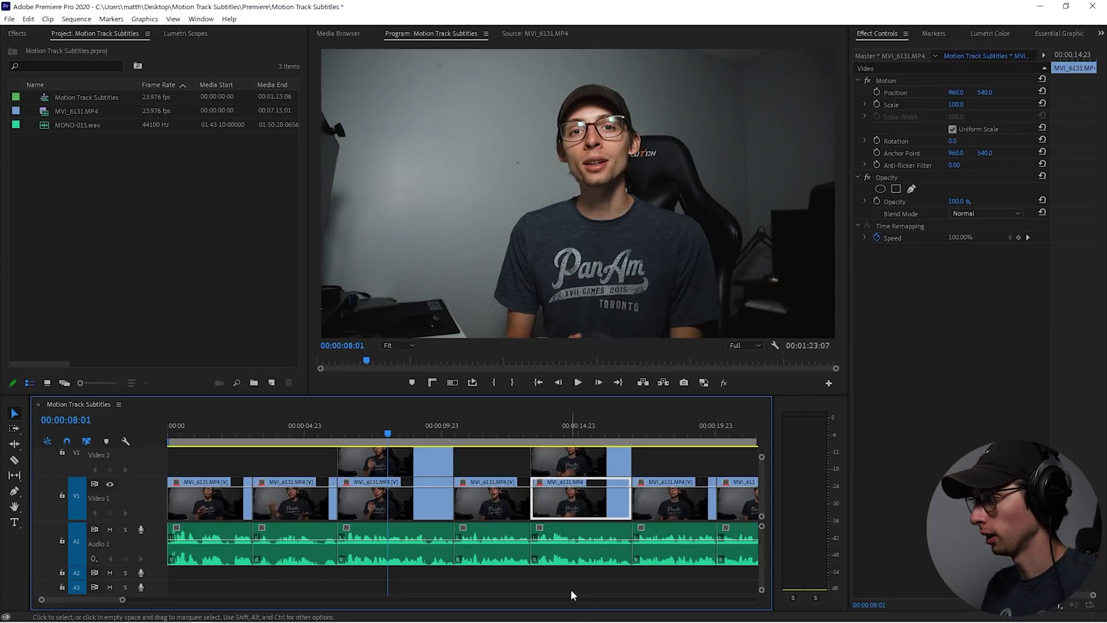
key("ctrl+z")
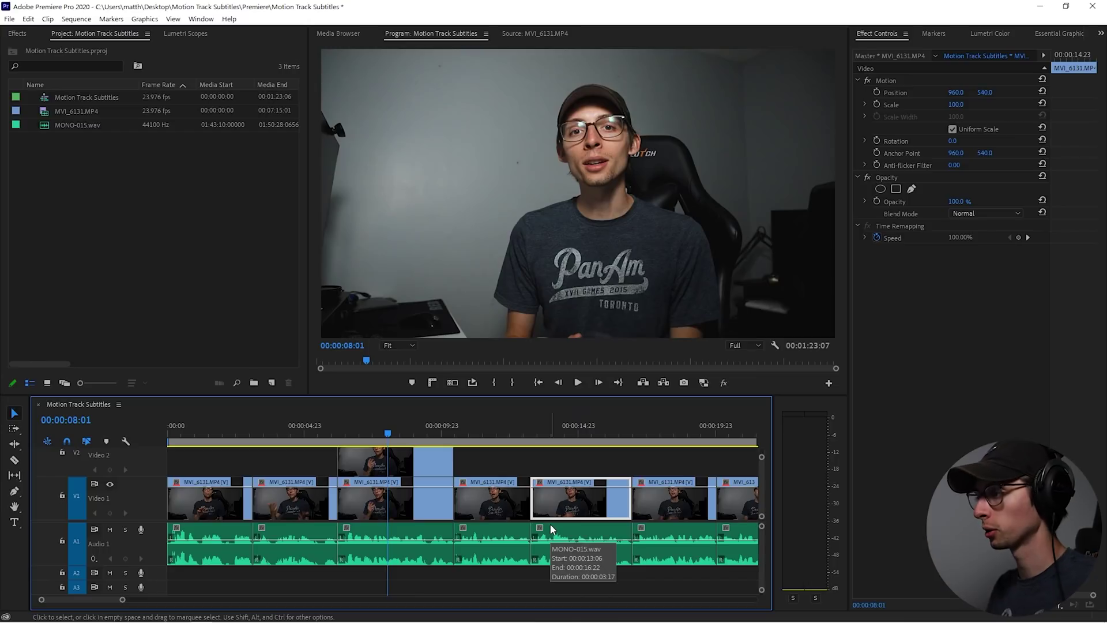
left_click(400, 484)
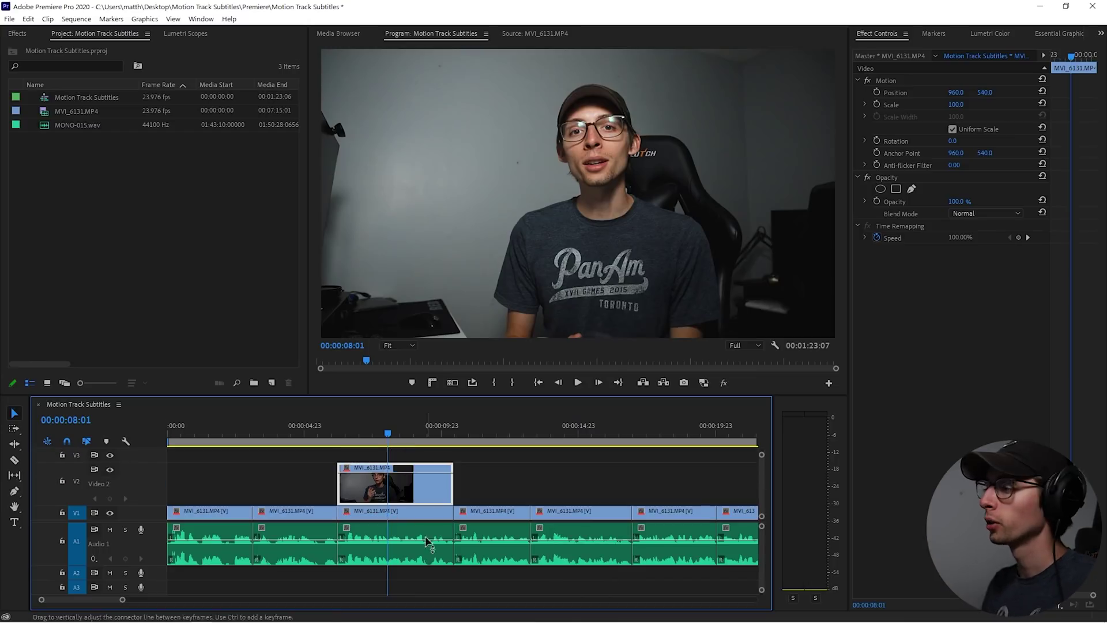
Replace the Video 2 copy with an After Effects composition and save the new project
right_click(406, 482)
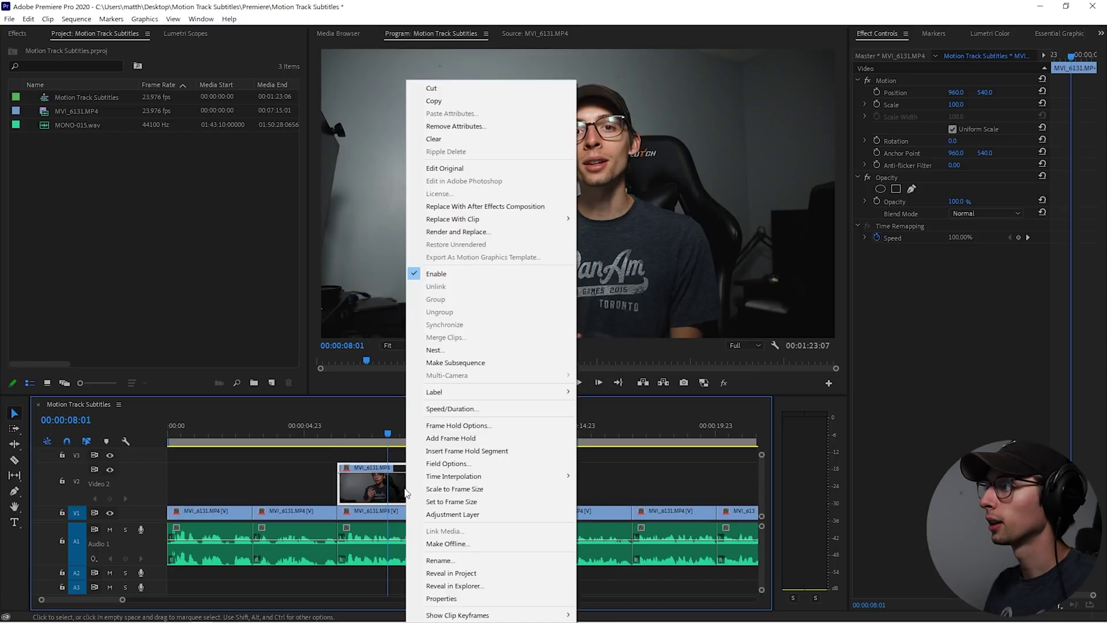
left_click(531, 207)
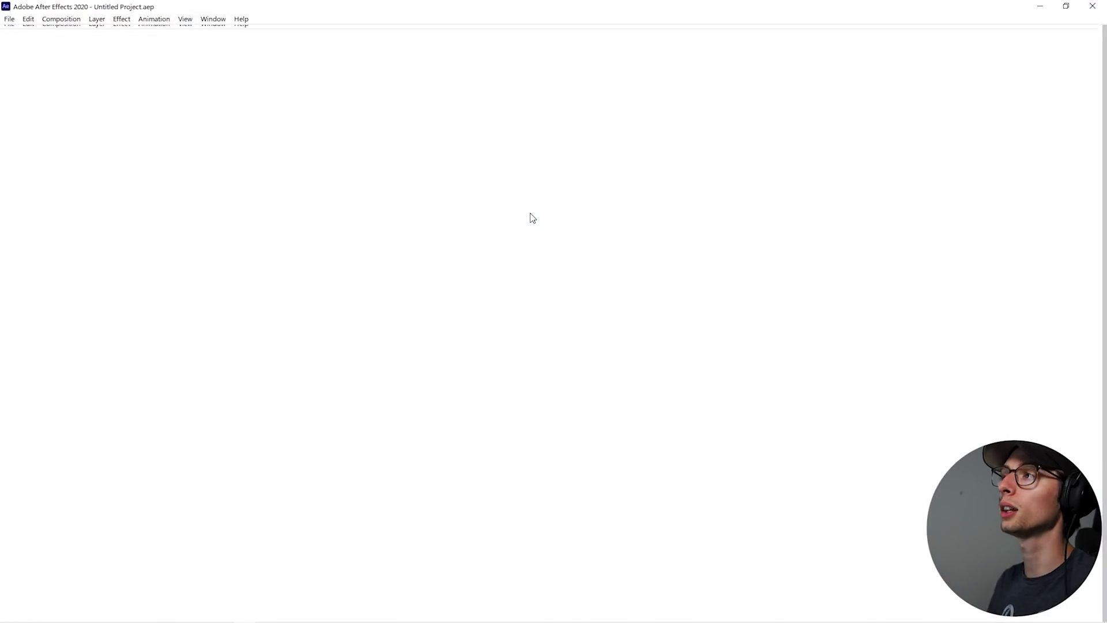
key("ctrl+s")
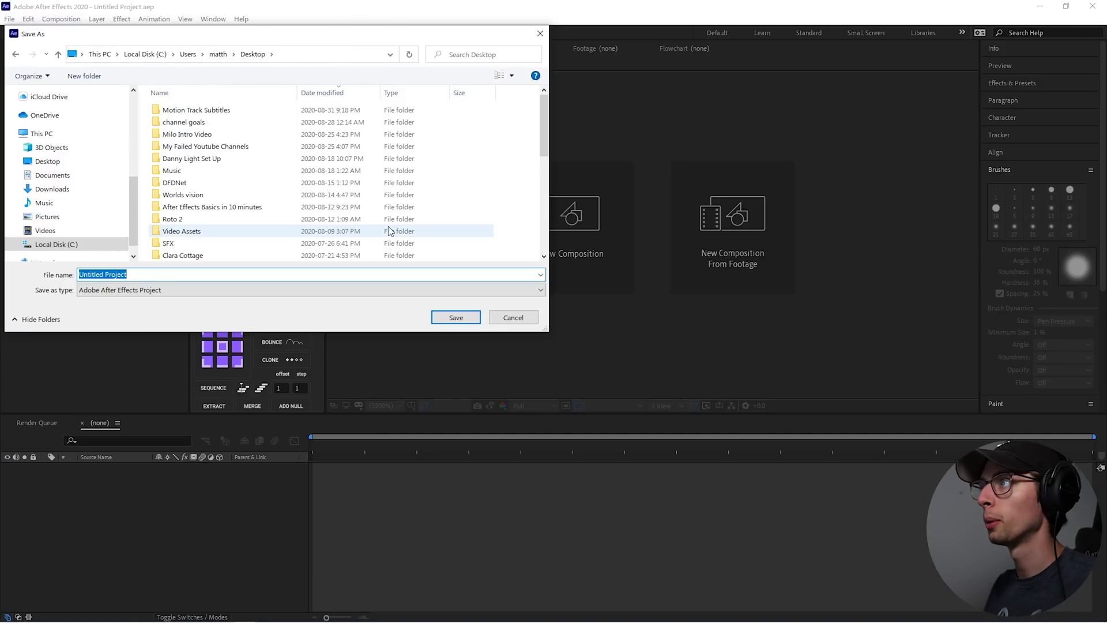
Create an AE folder inside Motion Track Subtitles and name the project file Test
double_click(234, 109)
right_click(195, 178)
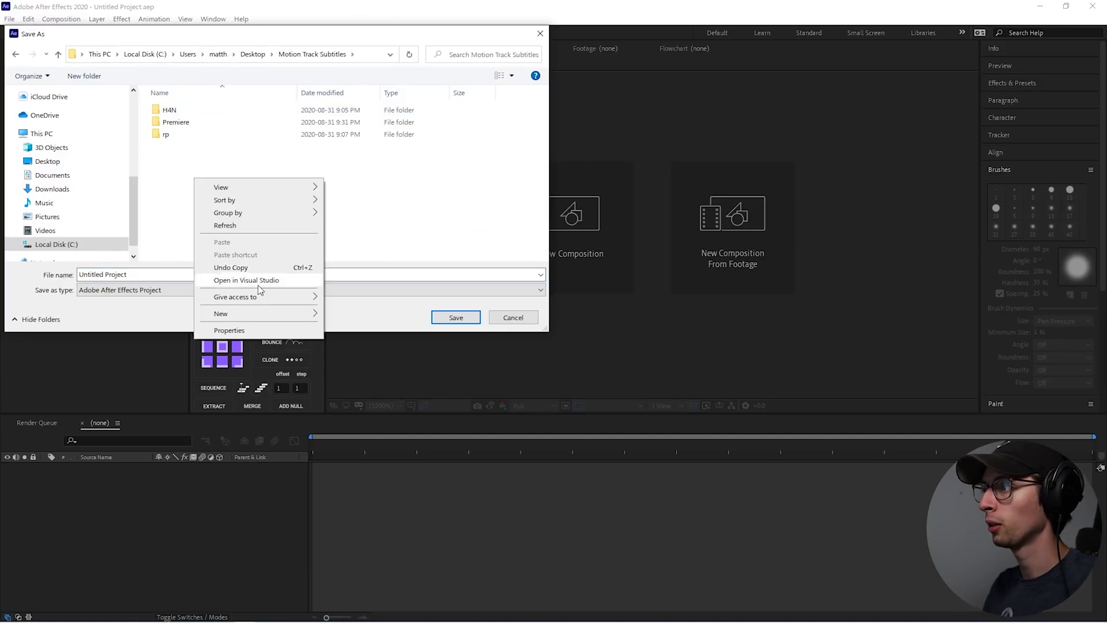
left_click(344, 317)
type("AE")
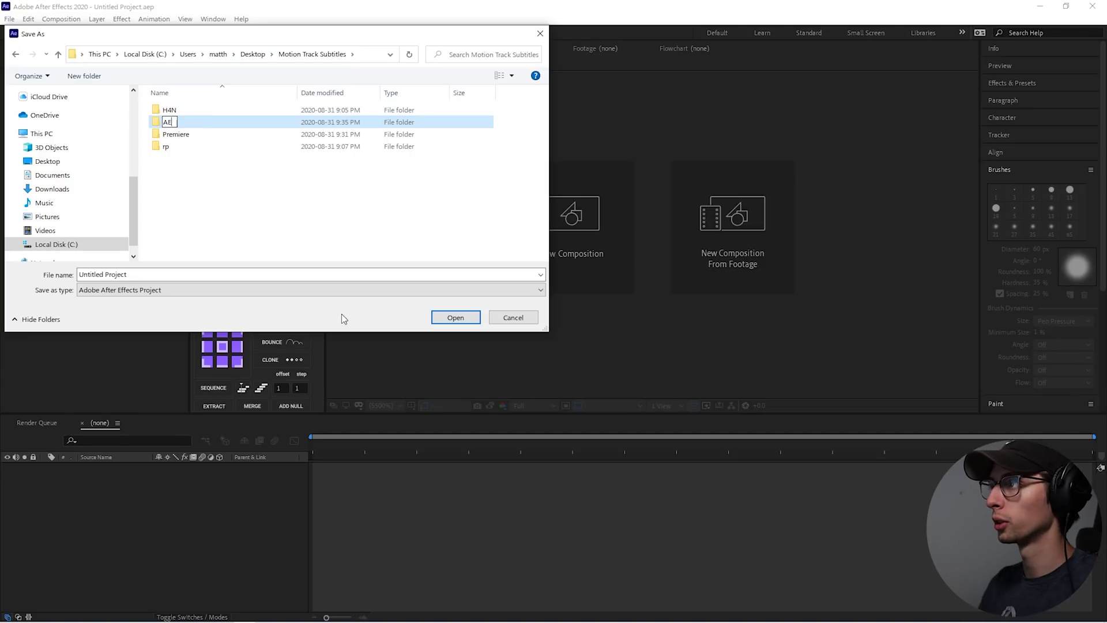
key("Return")
key("Return")
type("Test")
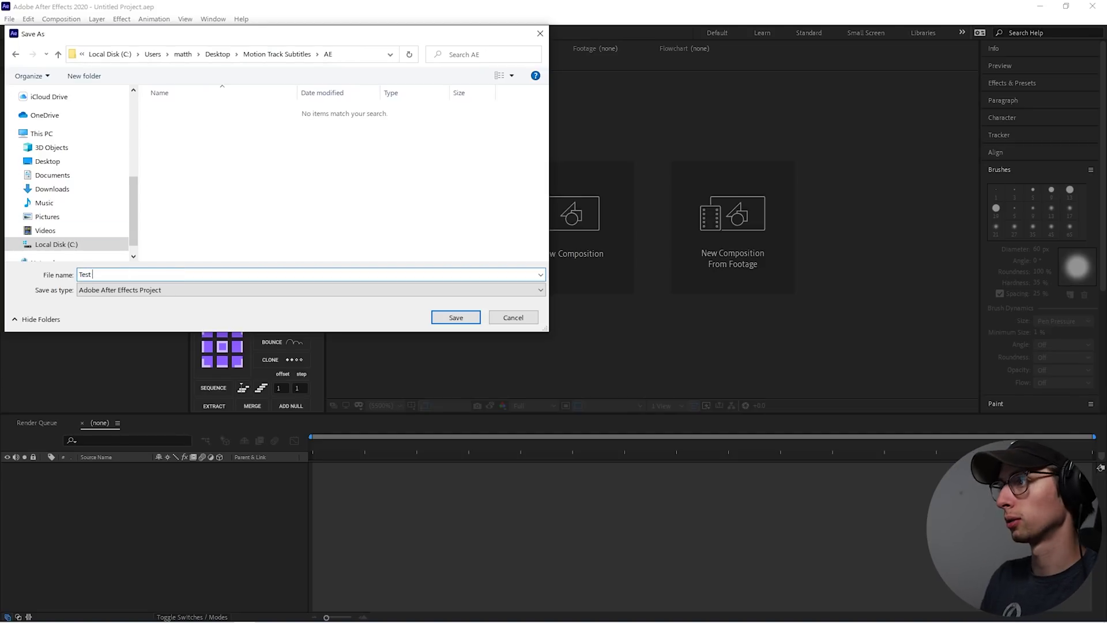
key("Return")
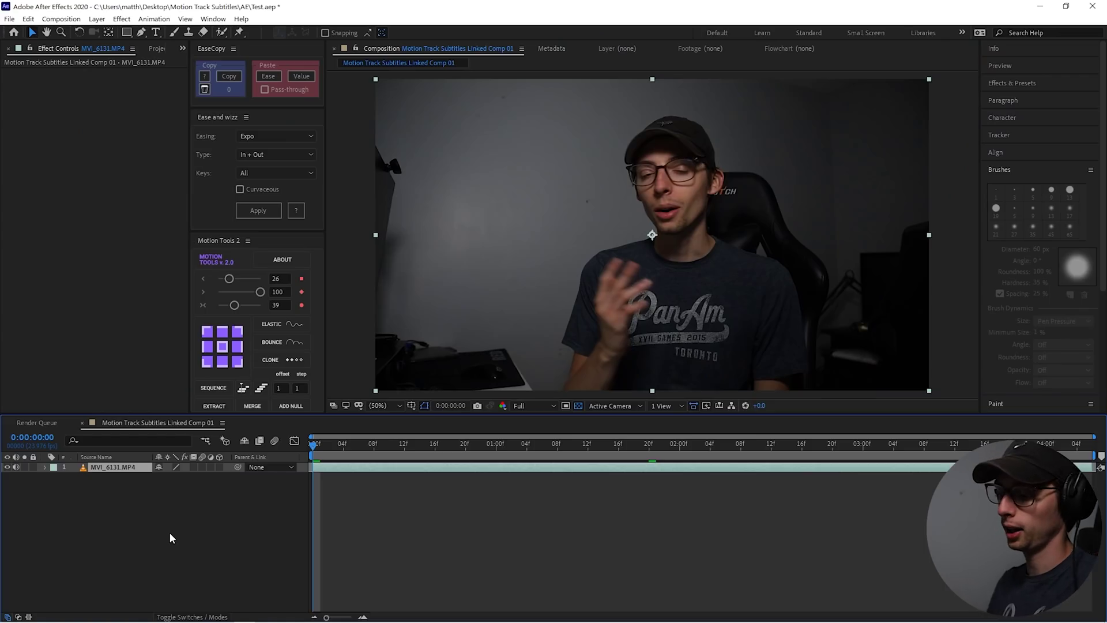
Show the MVI_6131.MP4 waveform, preview the speech, and add a layer marker at 0:00:01:11
key("l")
key("l")
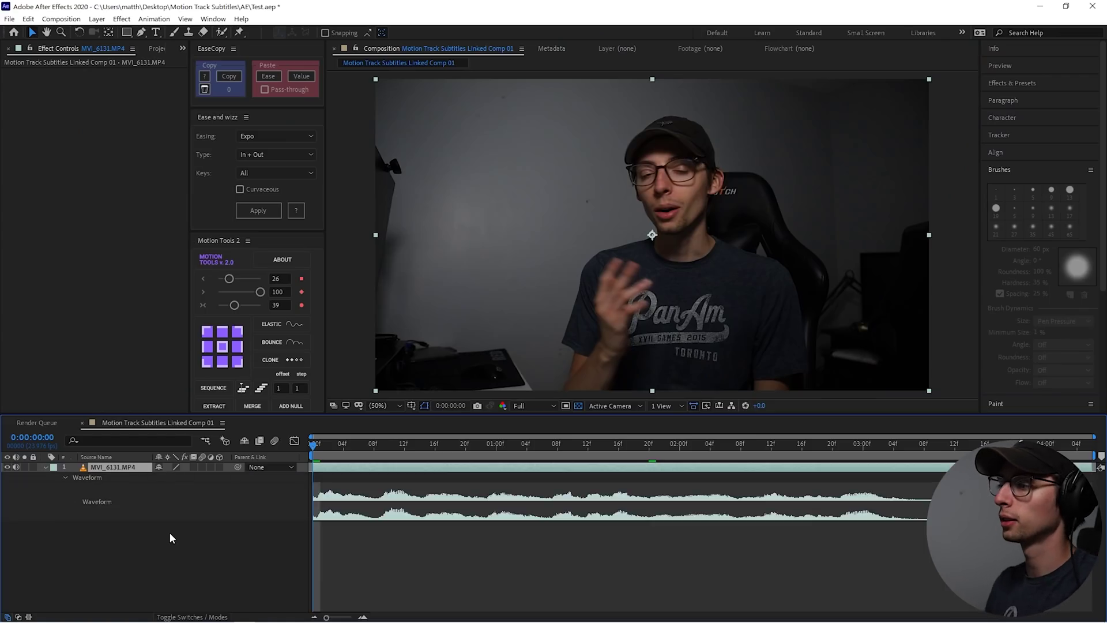
left_click_drag(313, 444, 789, 466)
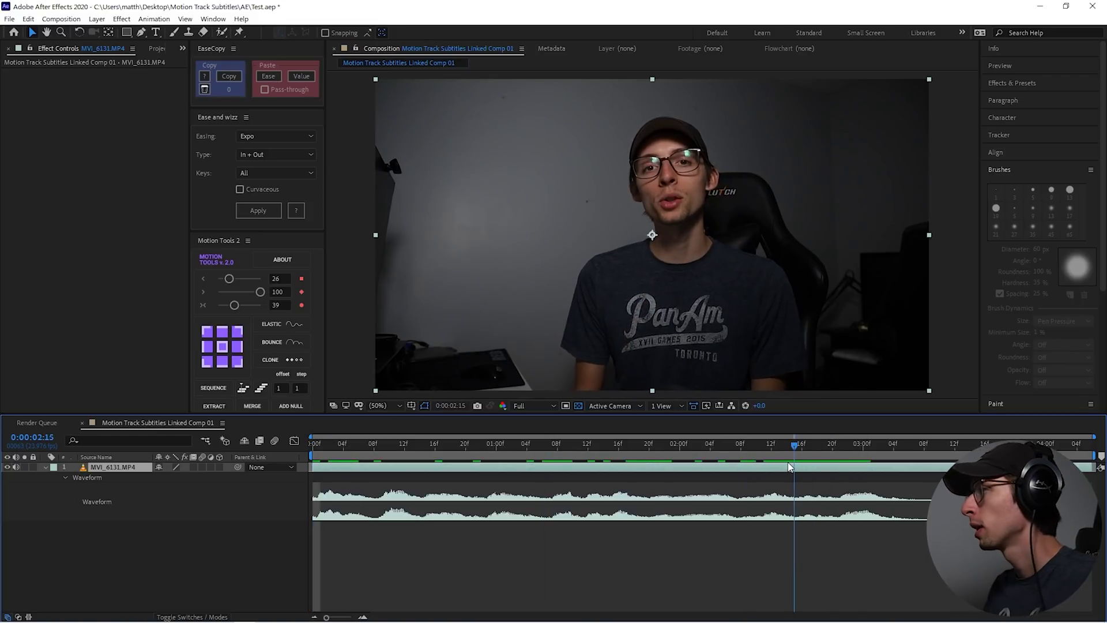
key("space")
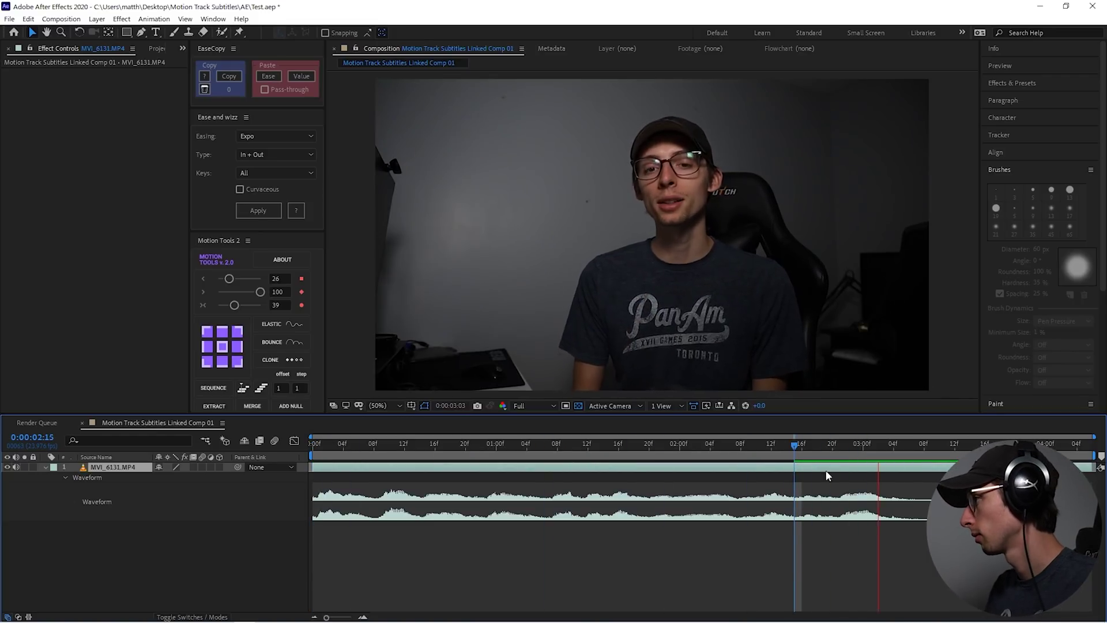
left_click(552, 453)
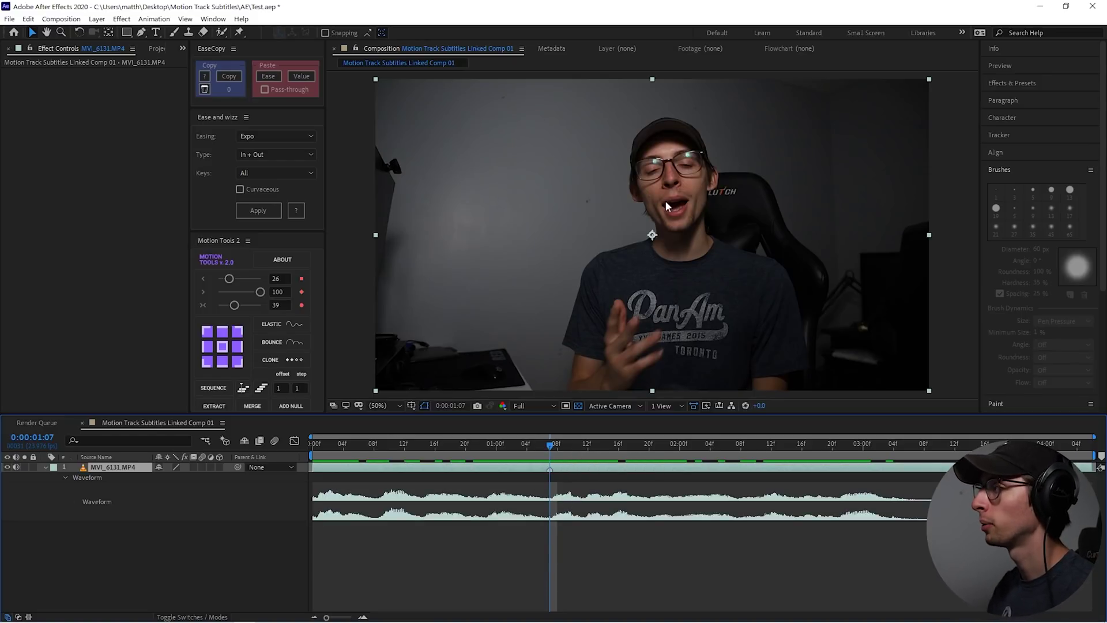
left_click_drag(551, 447, 962, 444)
key("KP_Multiply")
key("KP_Multiply")
key("KP_Multiply")
key("KP_Multiply")
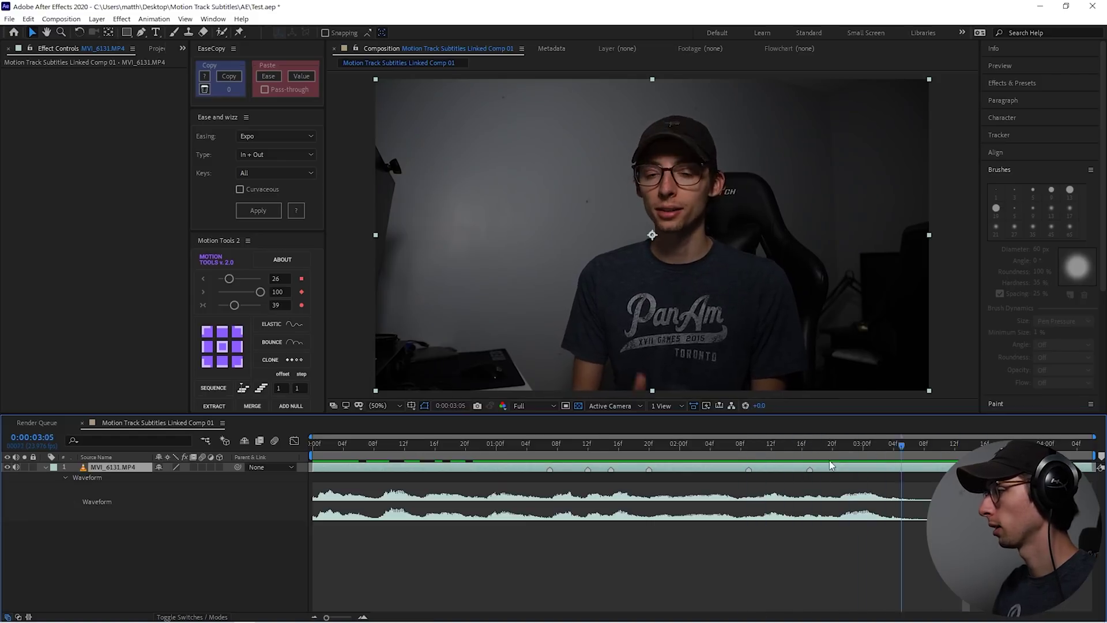
left_click(411, 443)
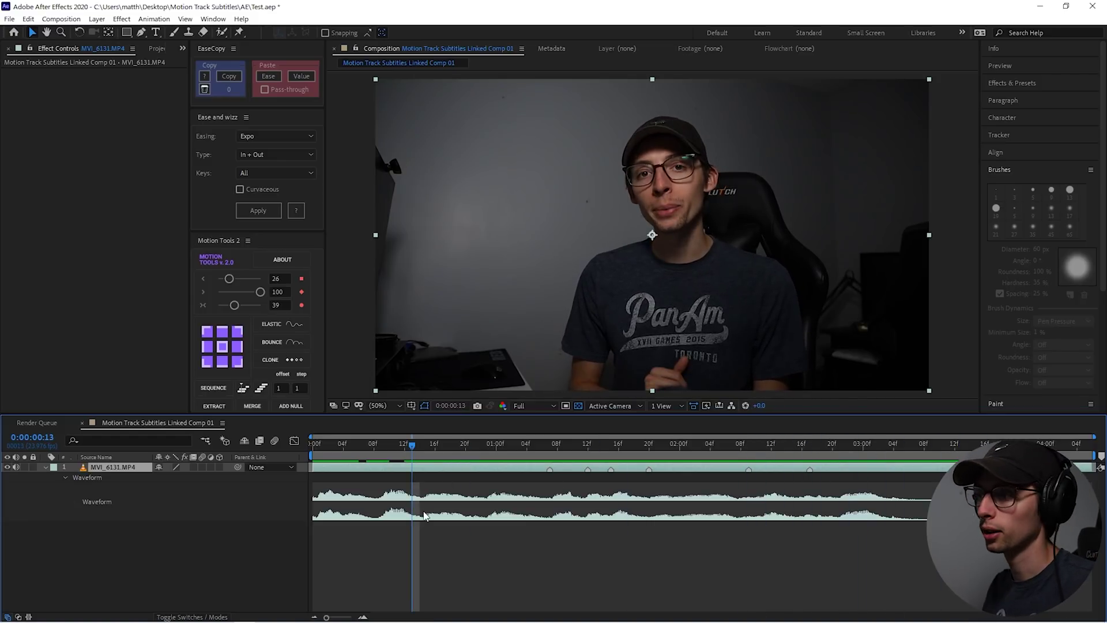
Type 'I present to you motion tracked subtitles' as a new text layer, correcting typos
key("ctrl+t")
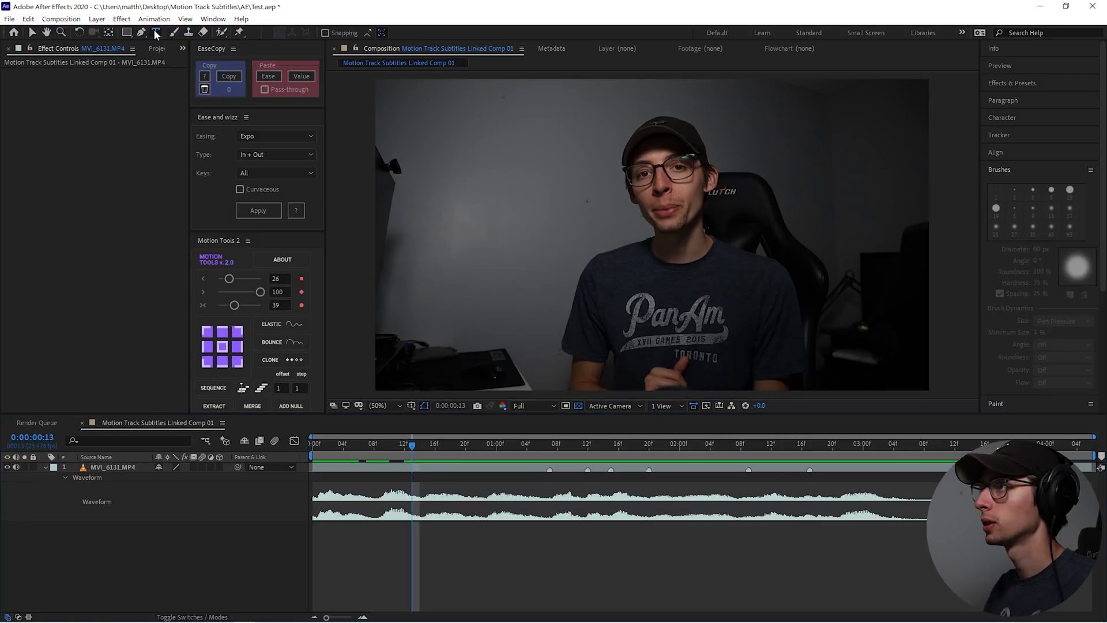
left_click(490, 270)
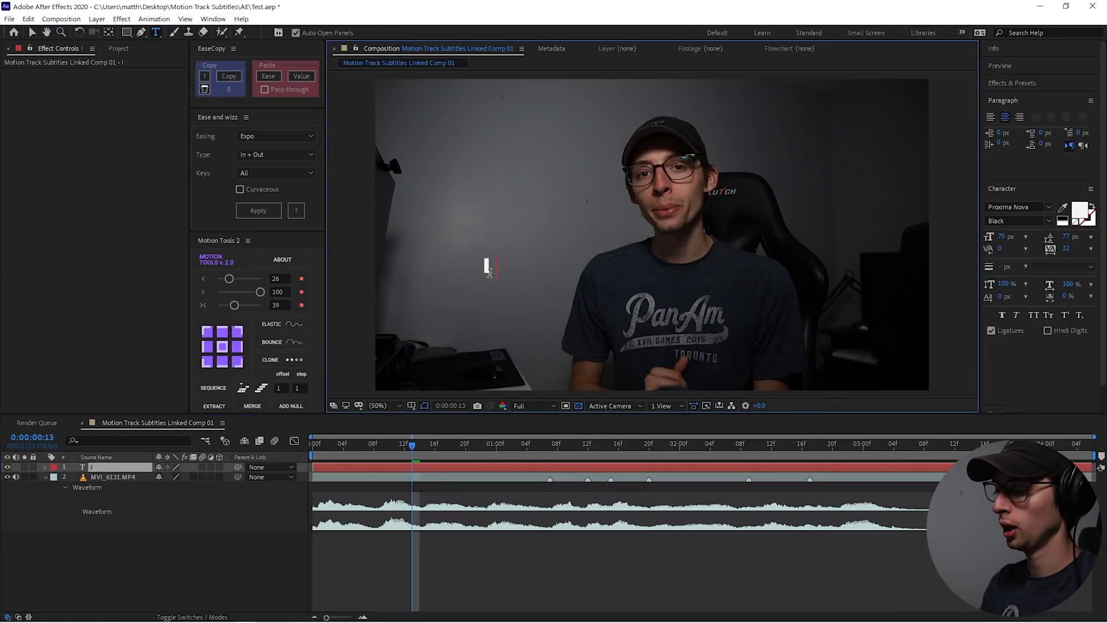
type("I present to ")
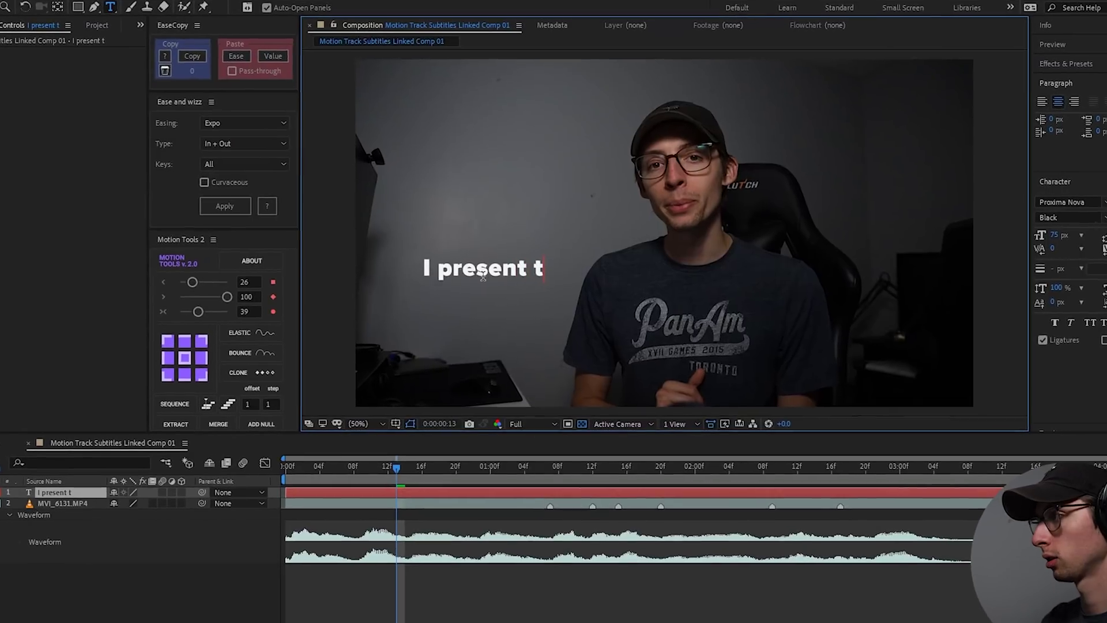
type("yopu ,m")
key("BackSpace")
key("BackSpace")
key("BackSpace")
key("BackSpace")
key("BackSpace")
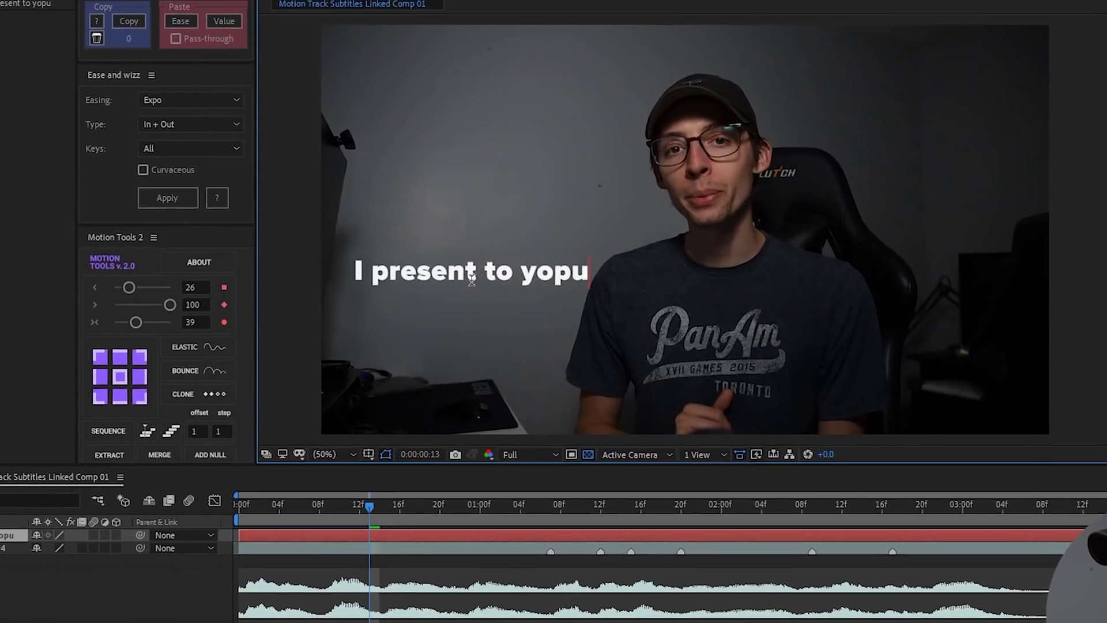
type("u motiuon")
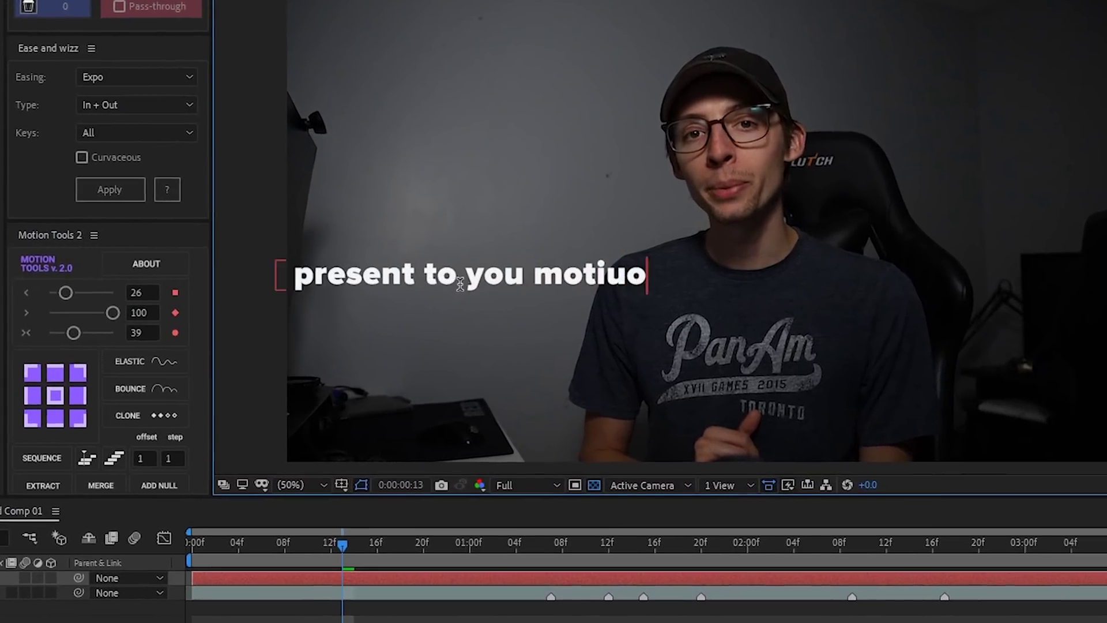
key("BackSpace")
key("BackSpace")
key("BackSpace")
type("on ")
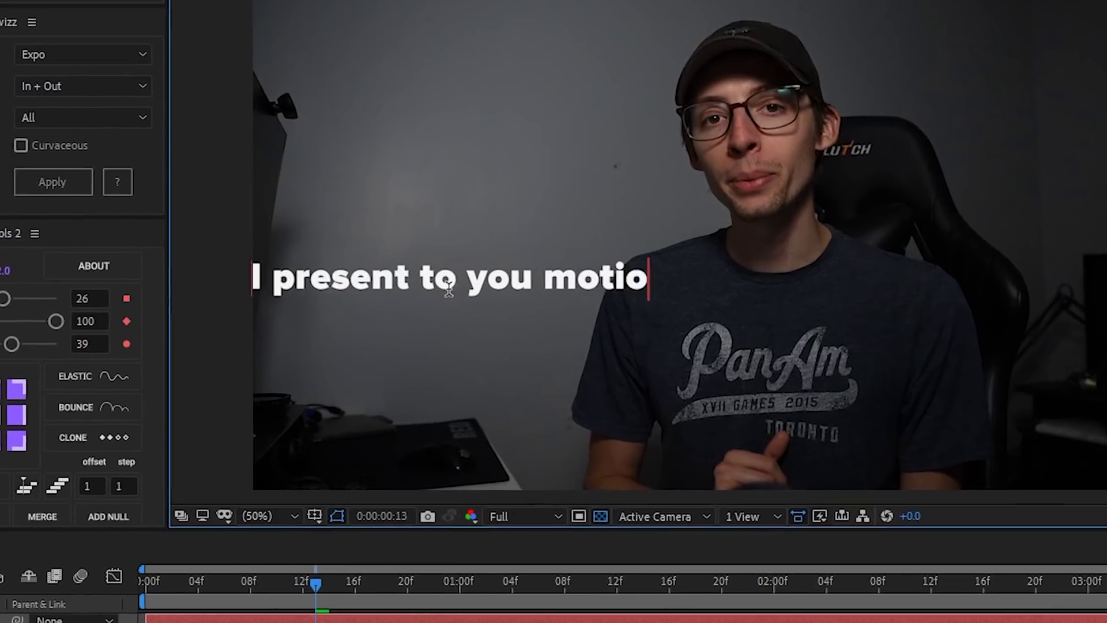
type("m")
key("BackSpace")
type("tracked subtitles")
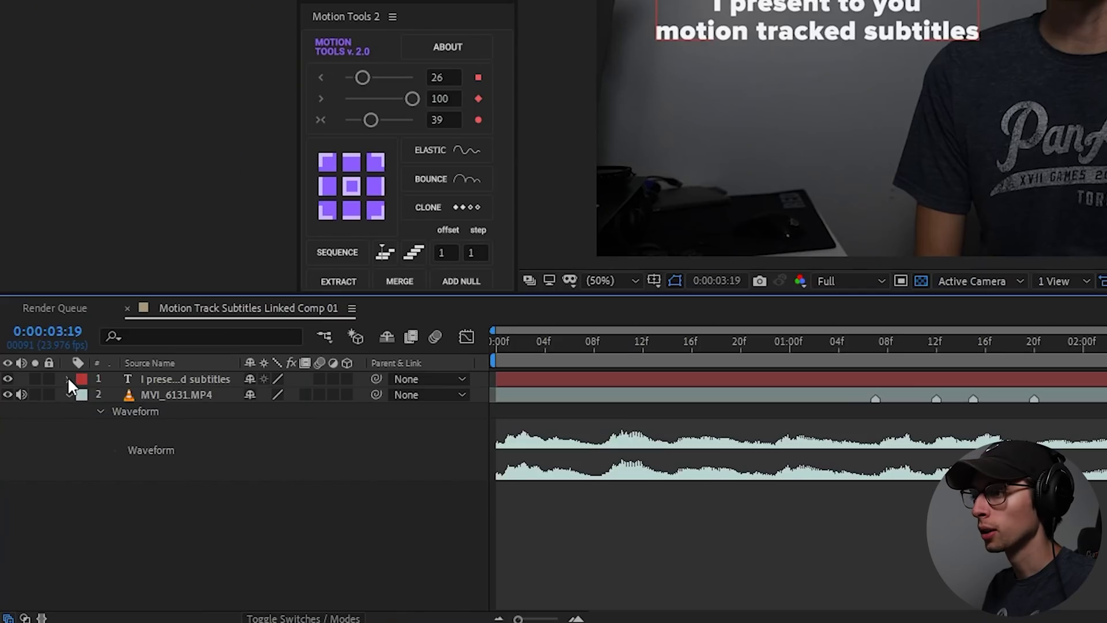
Add an Opacity animator under the subtitle's Text properties and expand its Range Selector
left_click(69, 378)
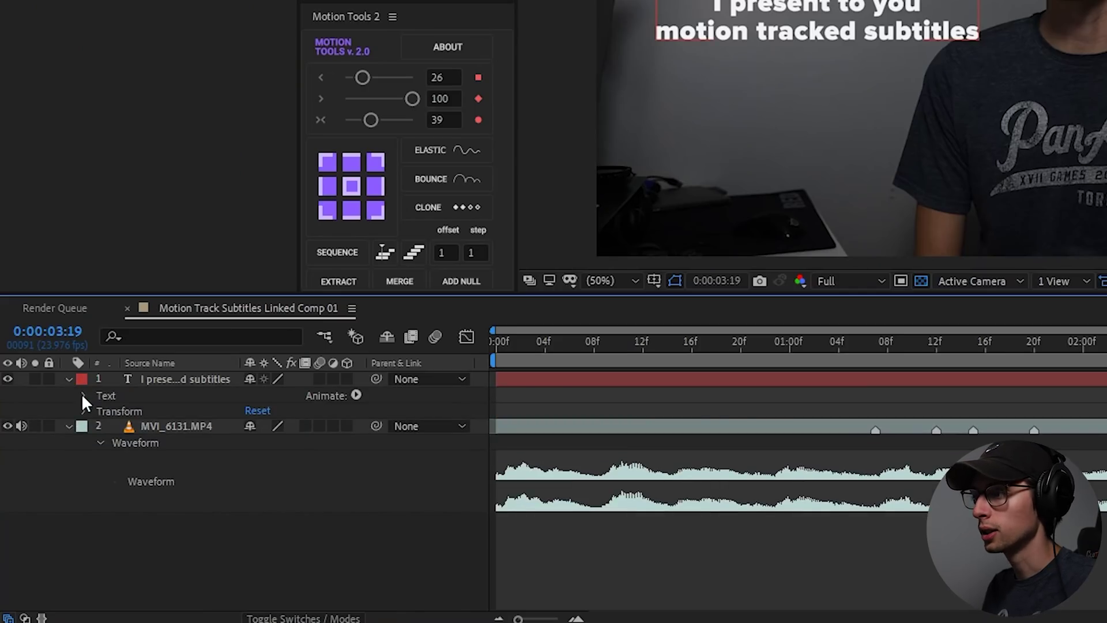
left_click(84, 396)
left_click(357, 395)
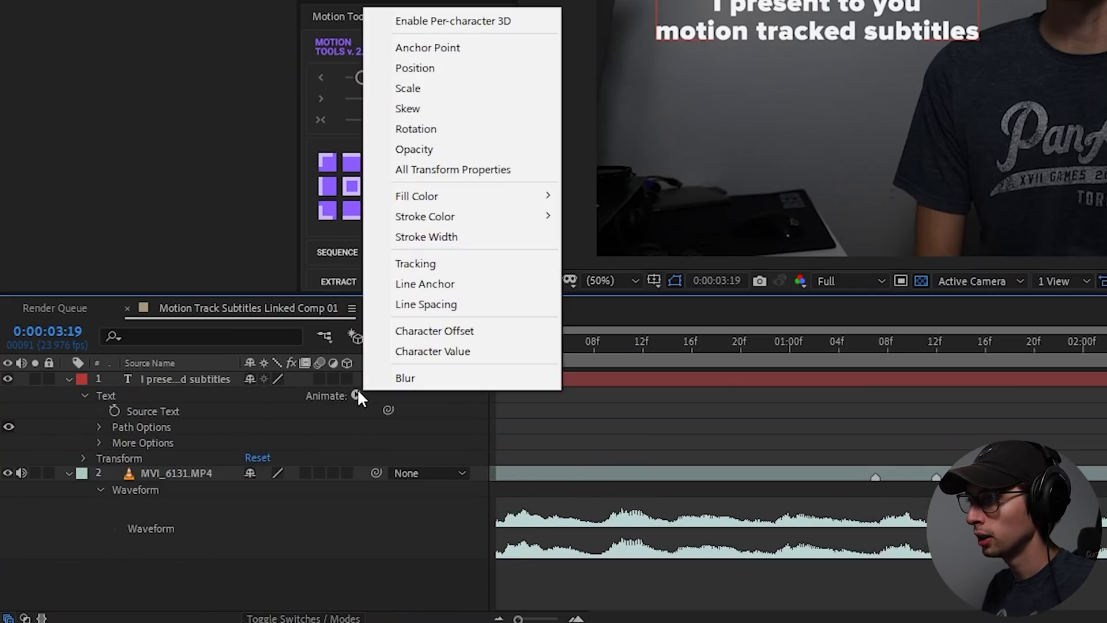
left_click(455, 151)
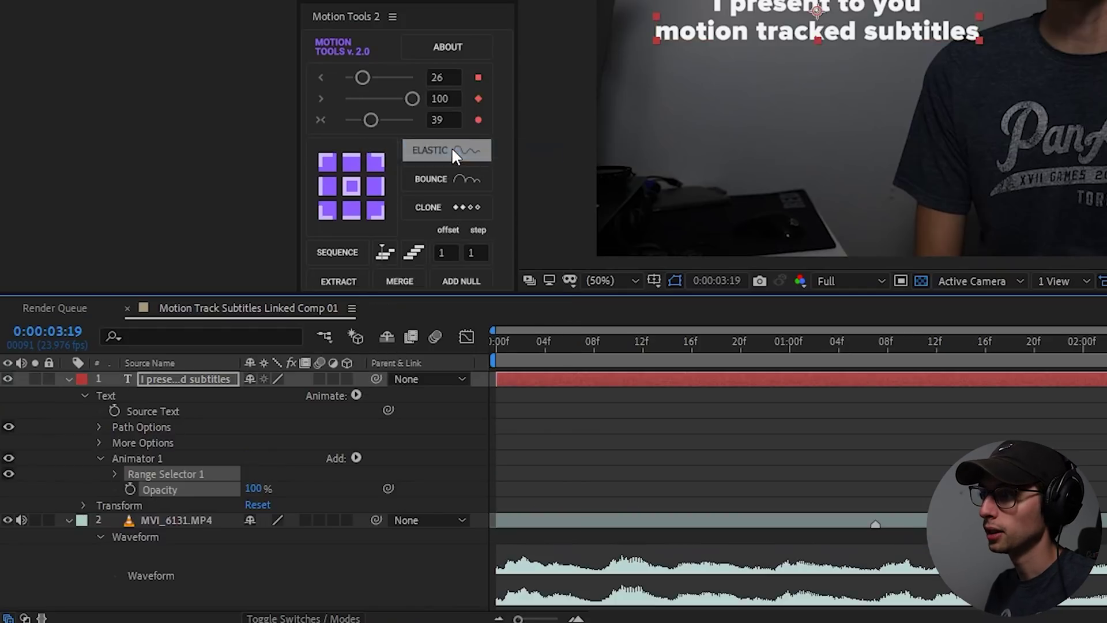
left_click(115, 473)
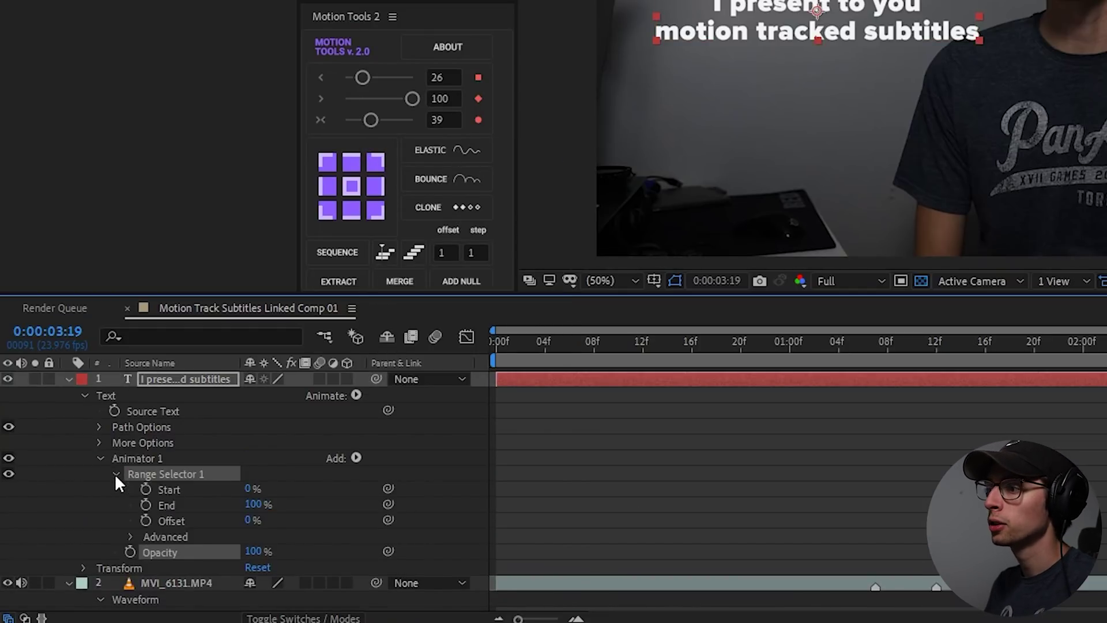
Set the Range Selector's Advanced Units to Index and Based On to Words
left_click(131, 536)
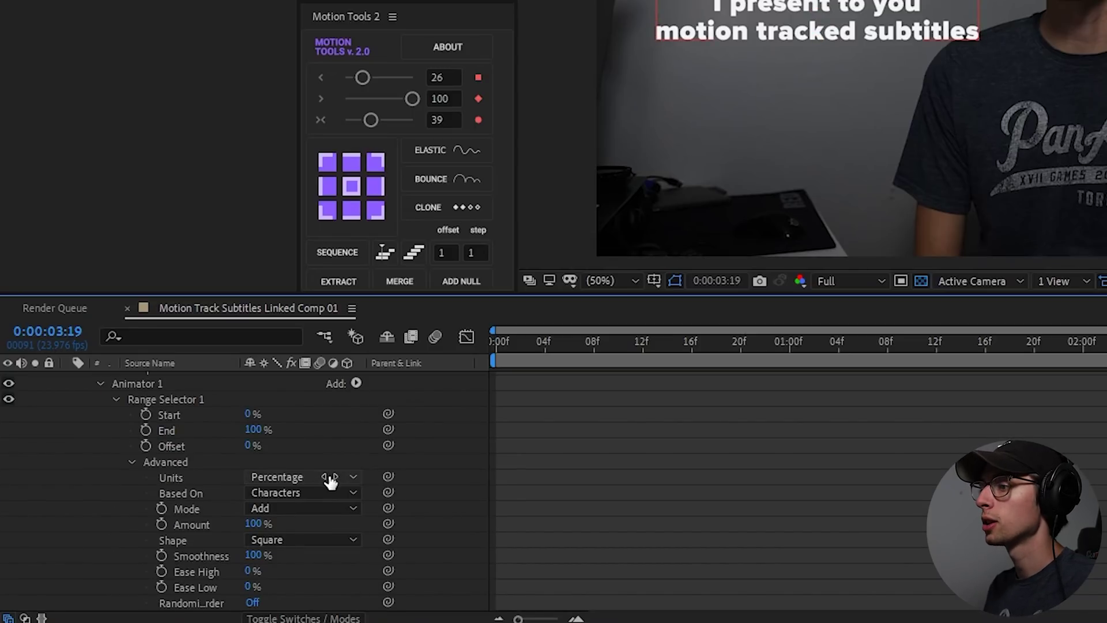
left_click(333, 478)
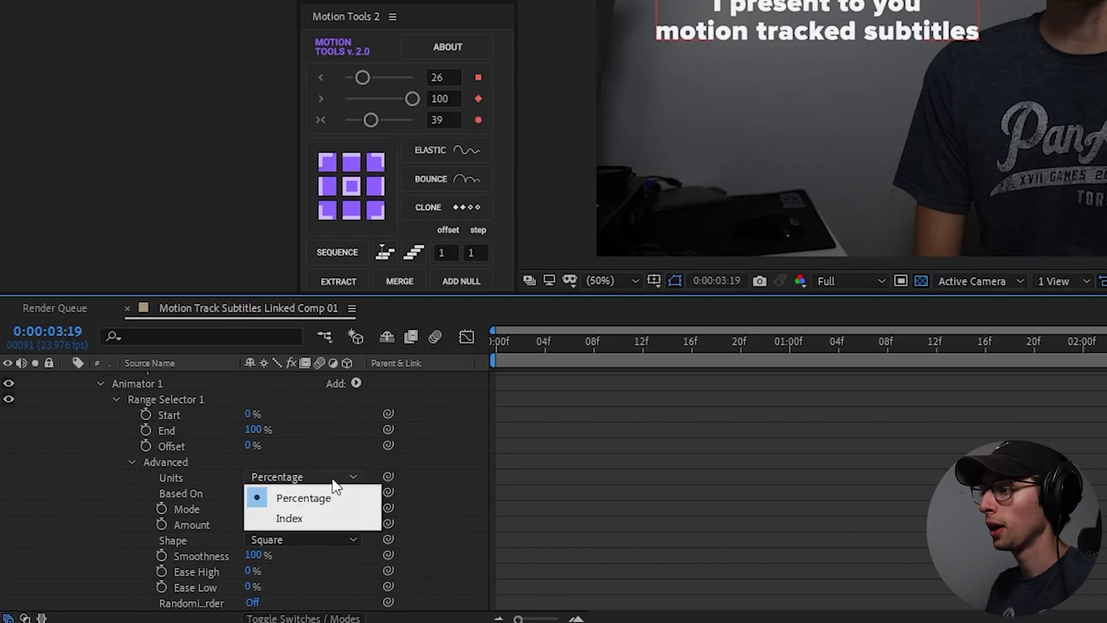
left_click(333, 521)
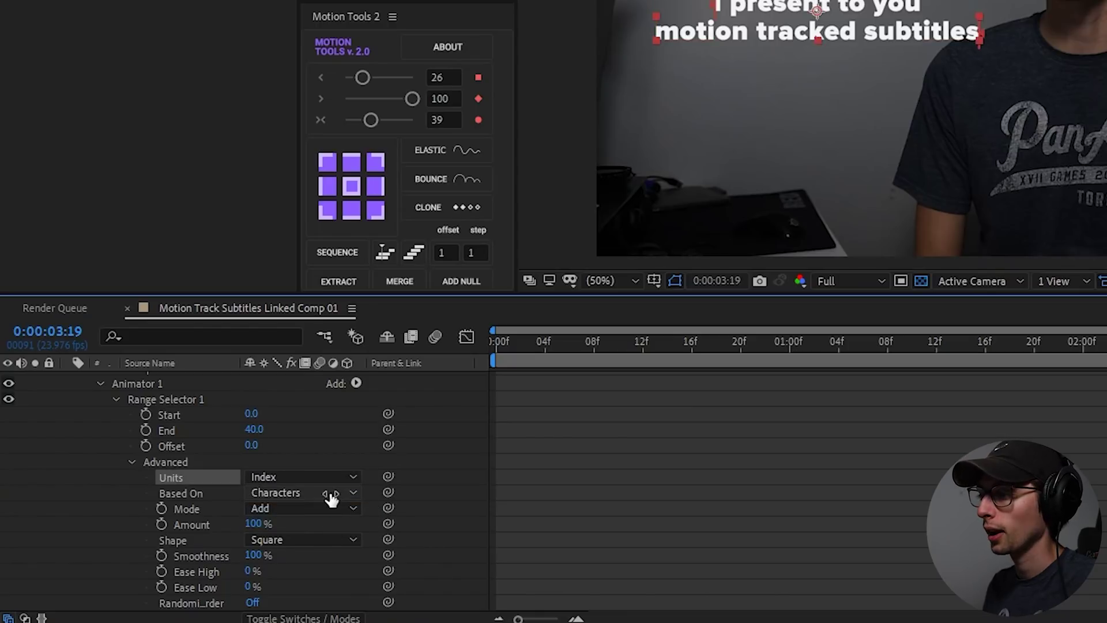
left_click(332, 500)
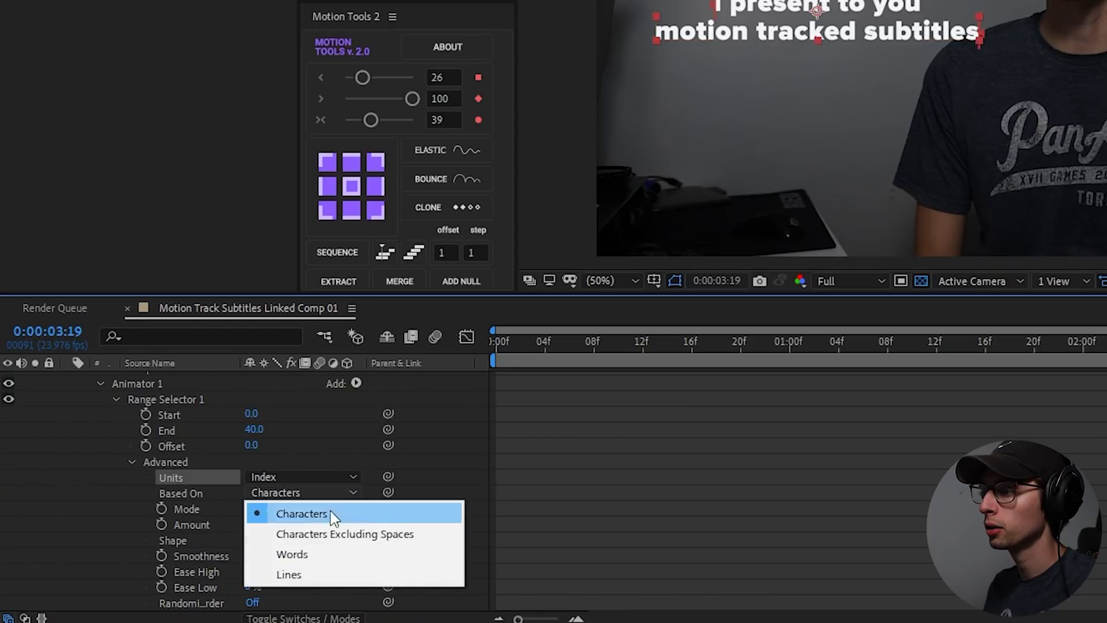
left_click(320, 558)
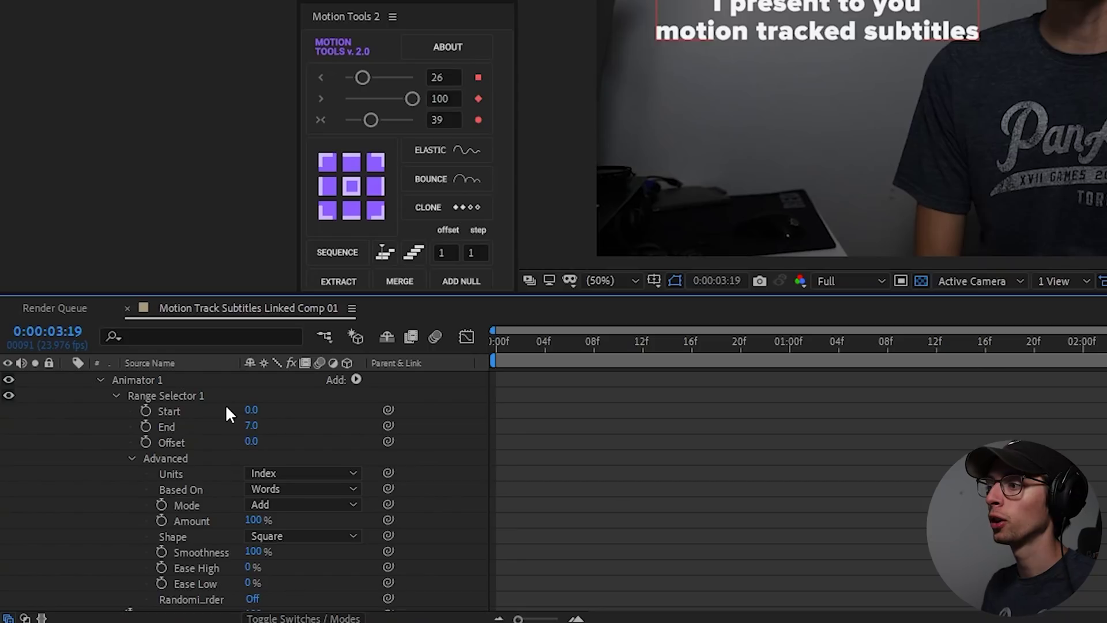
Set Animator 1 Opacity to 0% and reopen the Range Selector's Start, End and Offset
scroll(186, 458, "down", 4)
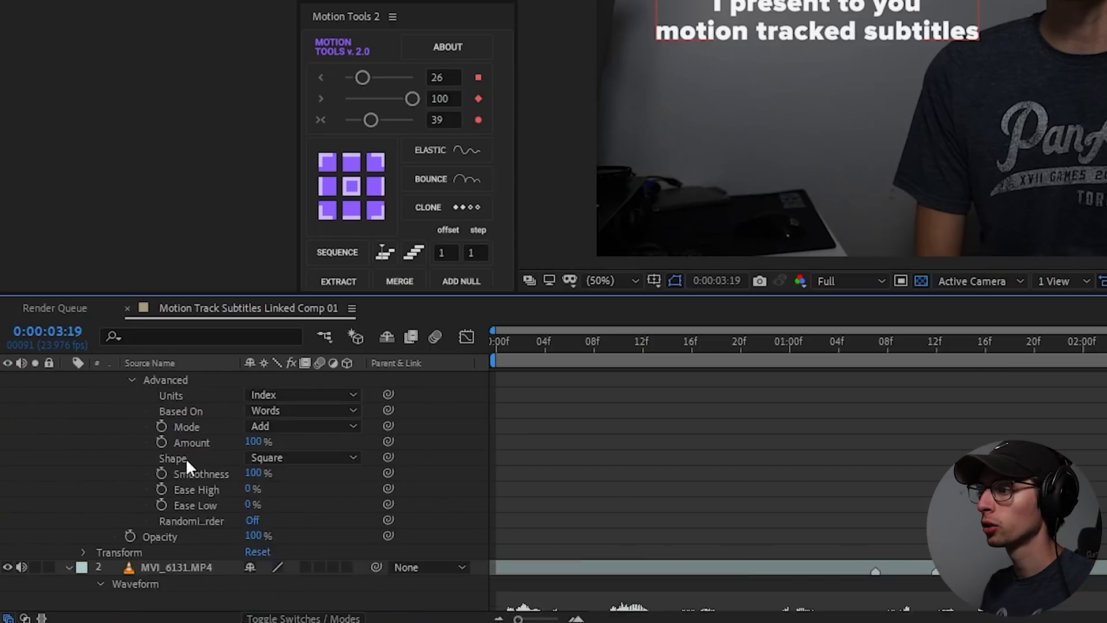
left_click(169, 493)
scroll(166, 490, "up", 6)
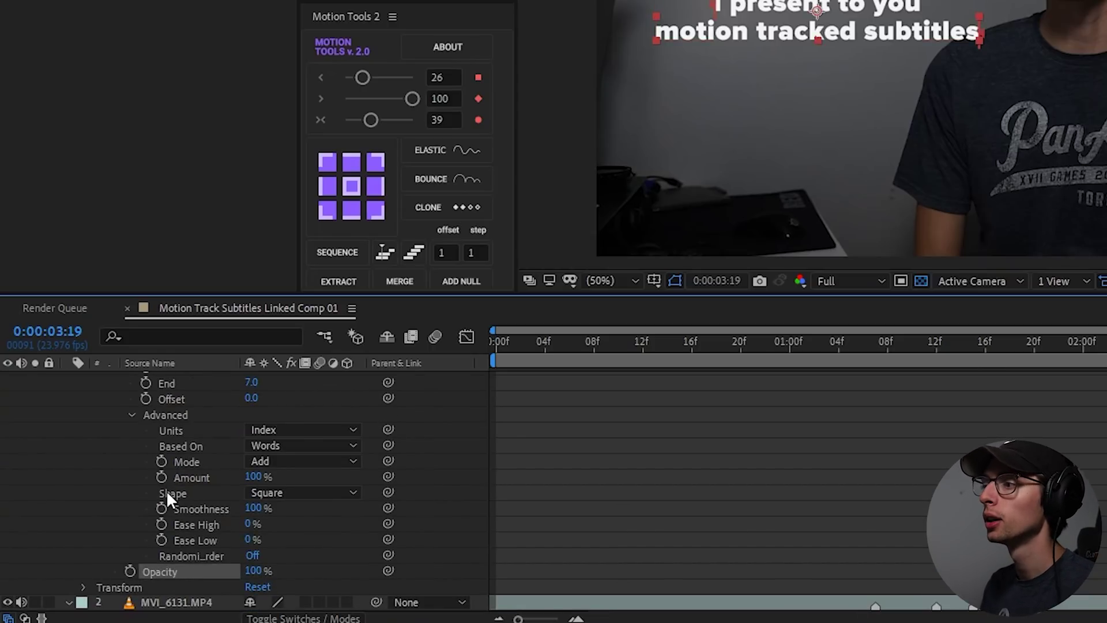
left_click(99, 458)
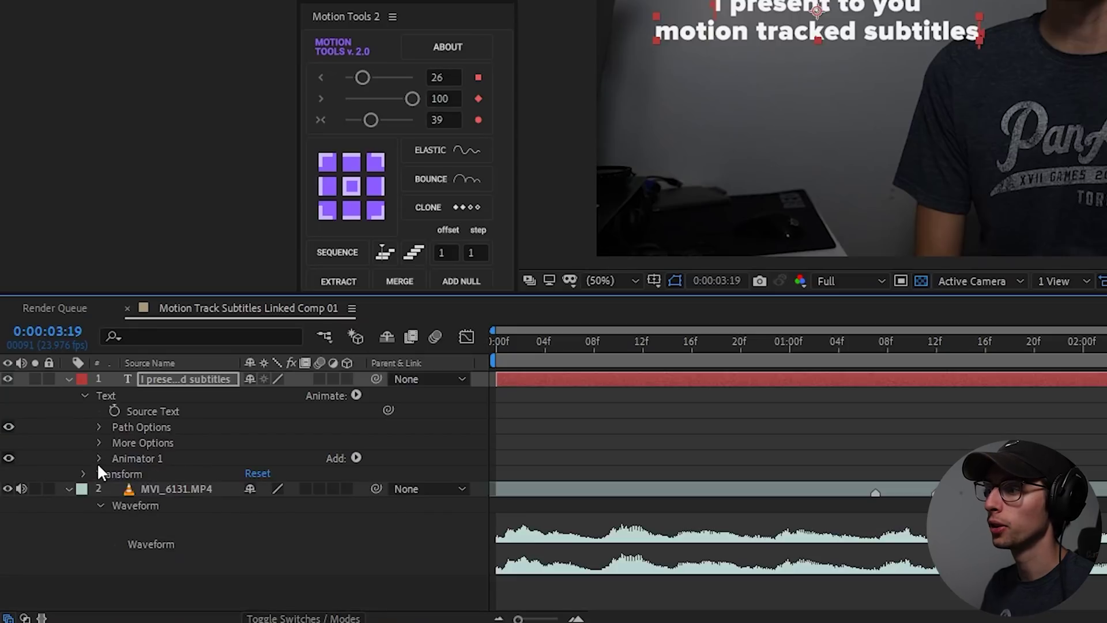
left_click(99, 458)
scroll(114, 477, "down", 3)
scroll(139, 432, "up", 3)
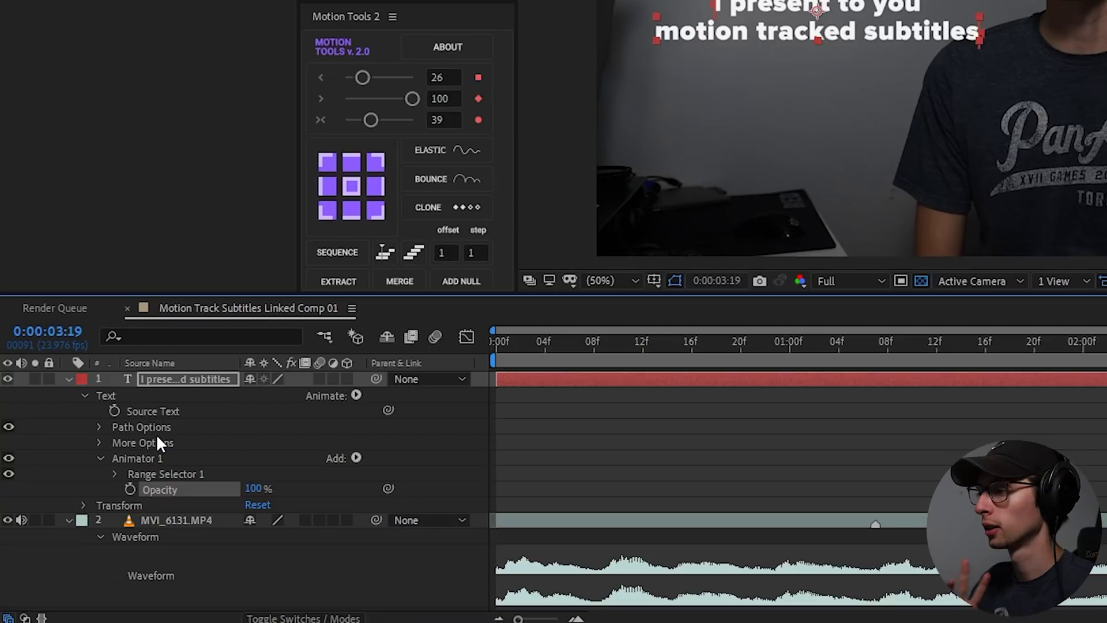
left_click(148, 458)
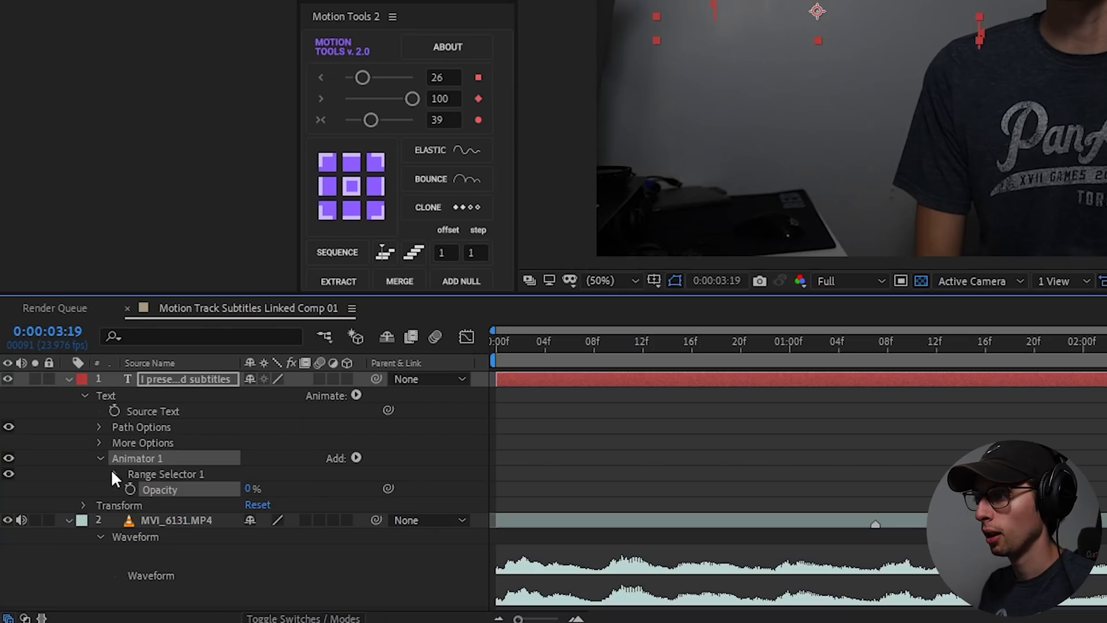
left_click(74, 526)
left_click(163, 434)
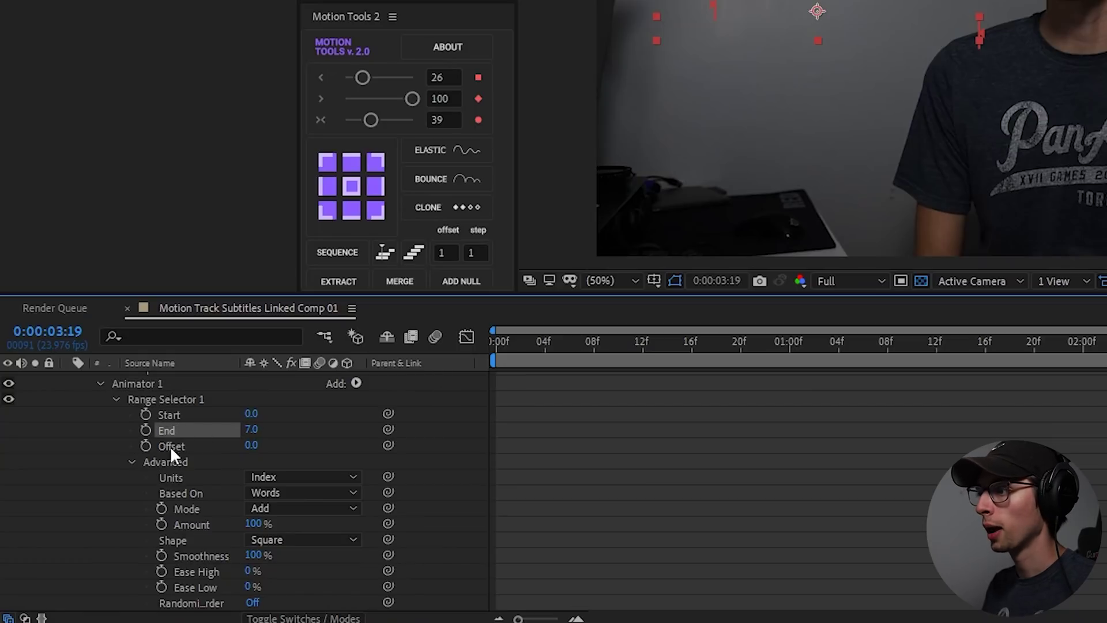
Keyframe Range Selector Start at 1 around 1 second 8 frames
left_click(161, 415)
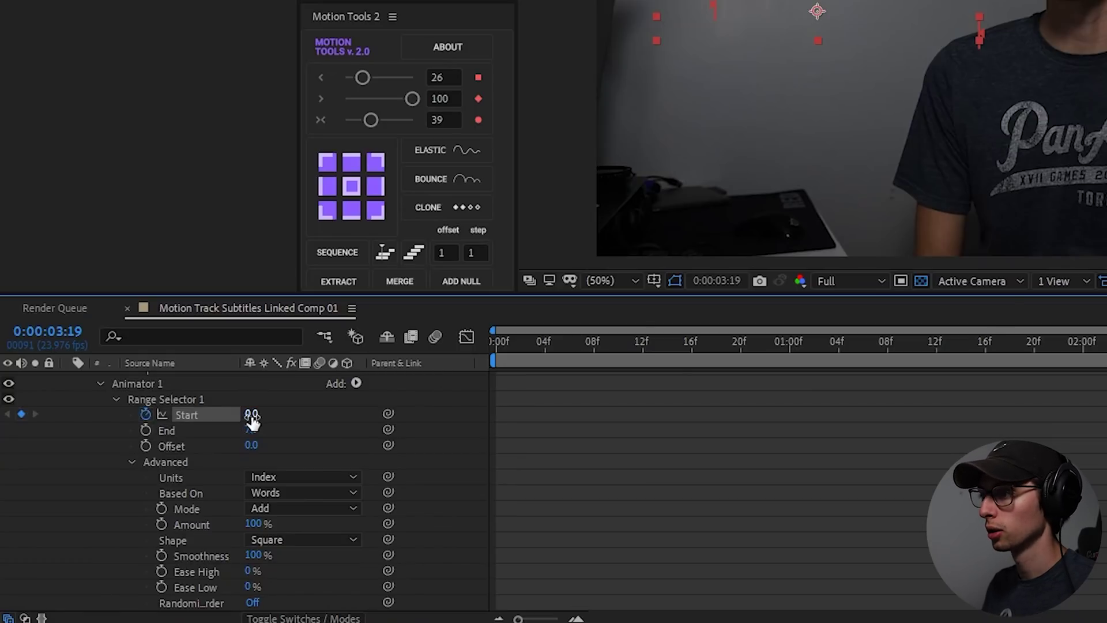
left_click(94, 490)
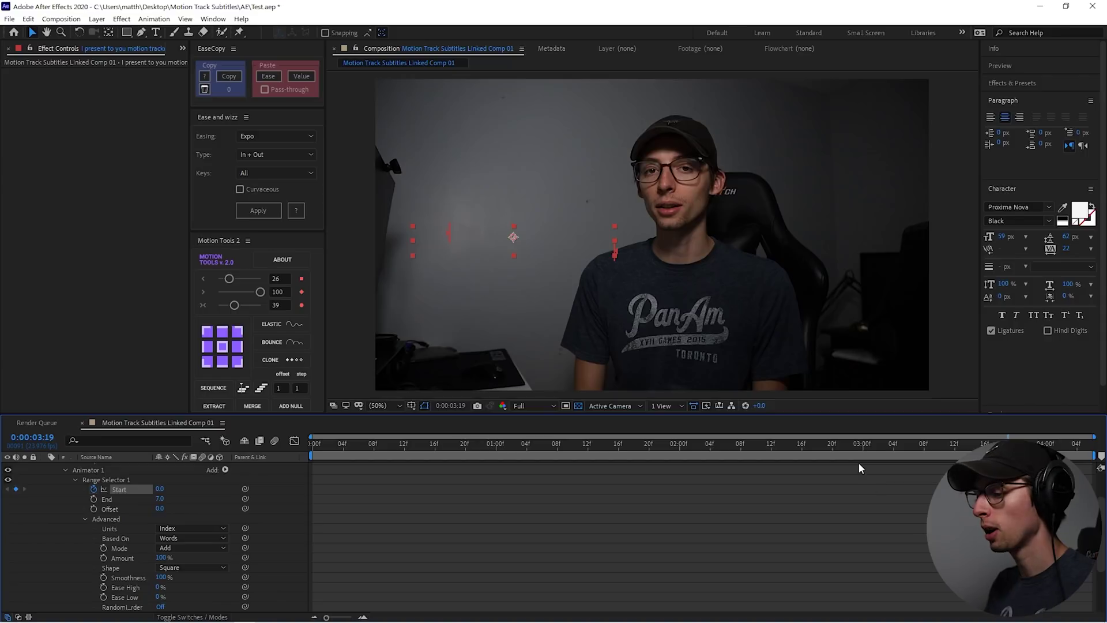
key("u")
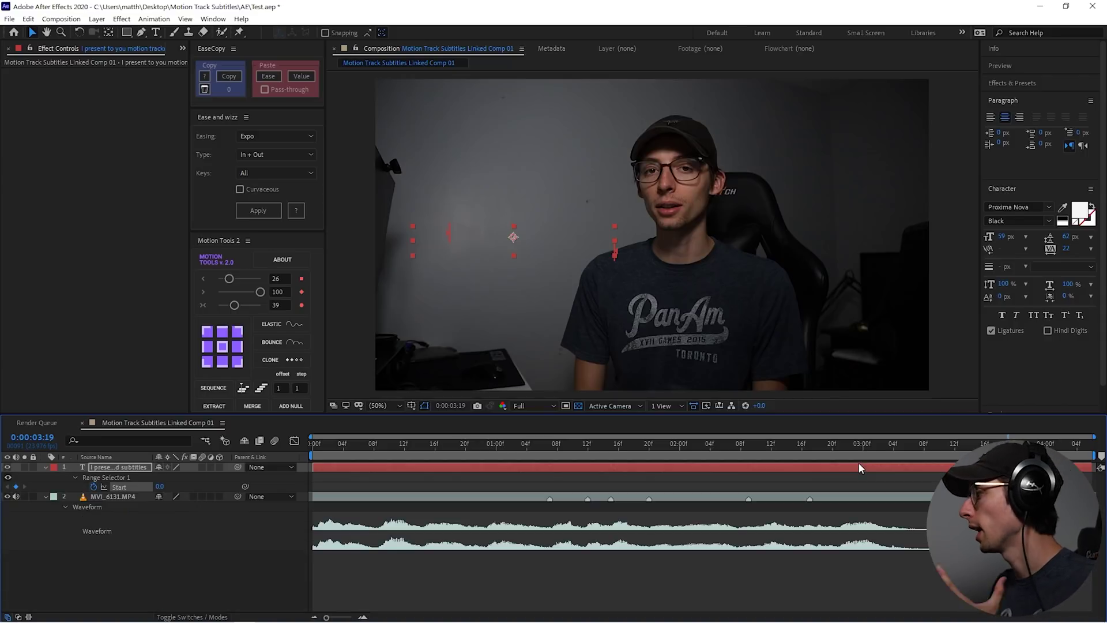
left_click_drag(1008, 487, 549, 488)
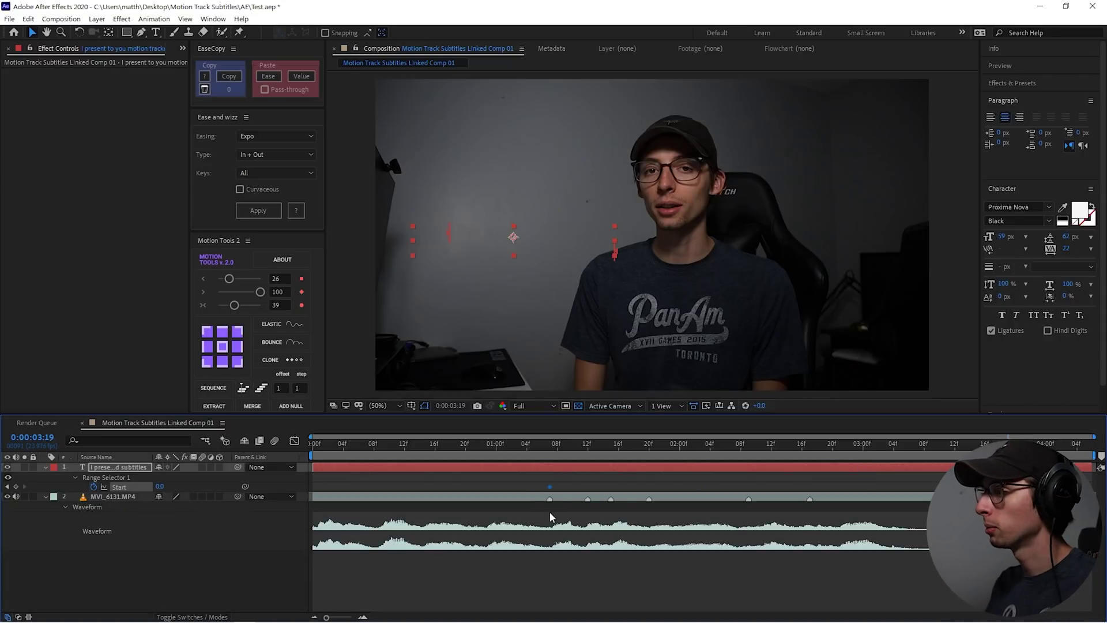
left_click(543, 447)
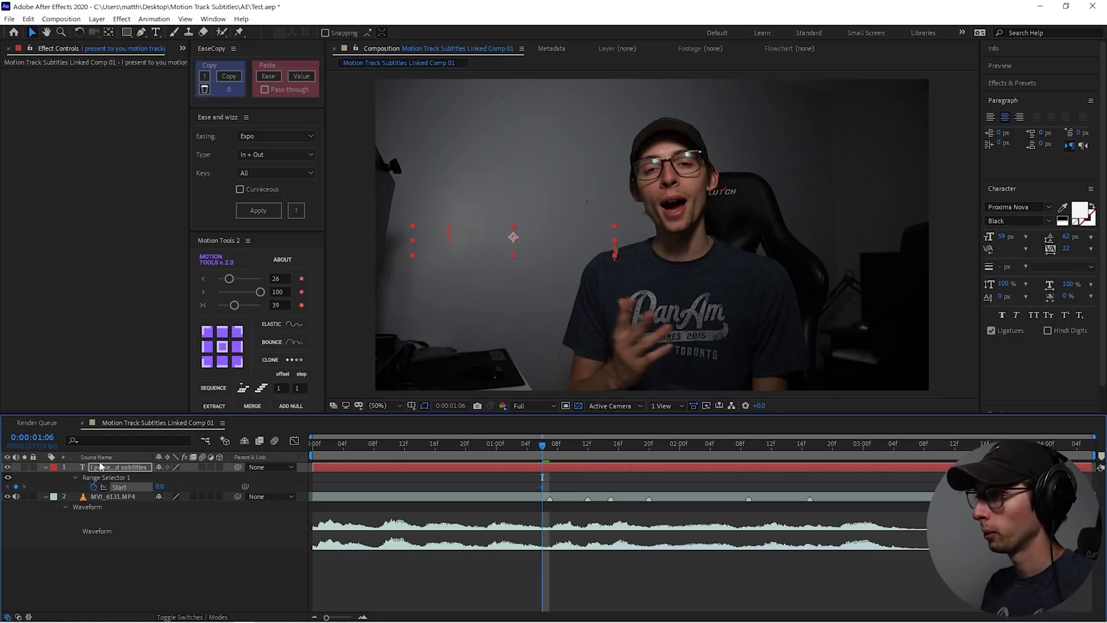
left_click(549, 448)
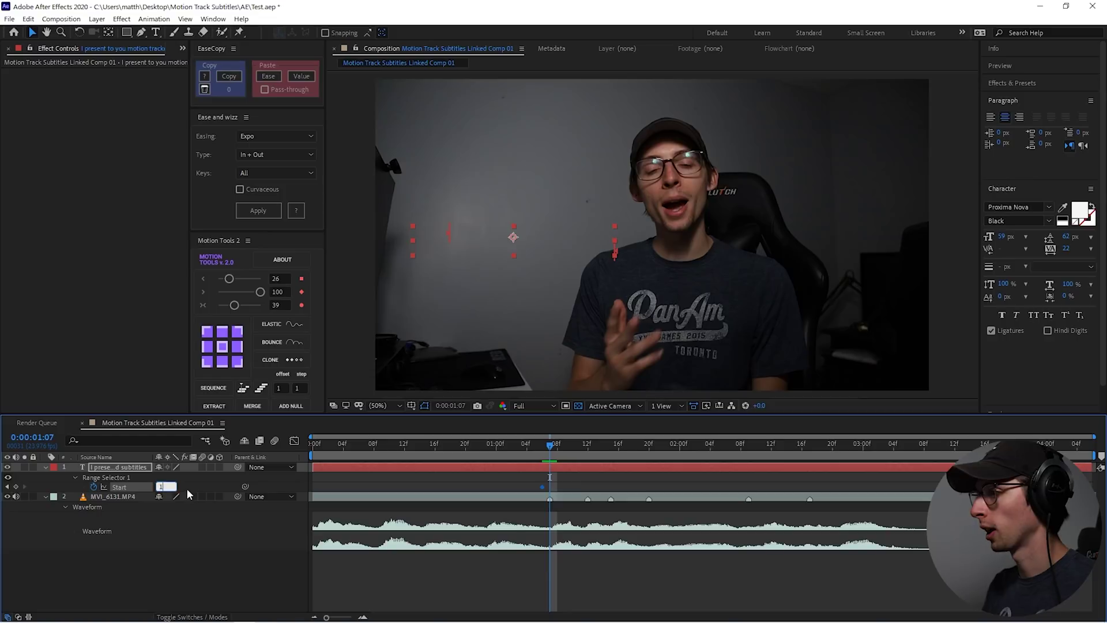
key("Return")
key("Page_Down")
key("Page_Down")
key("Page_Down")
key("Page_Down")
key("Page_Down")
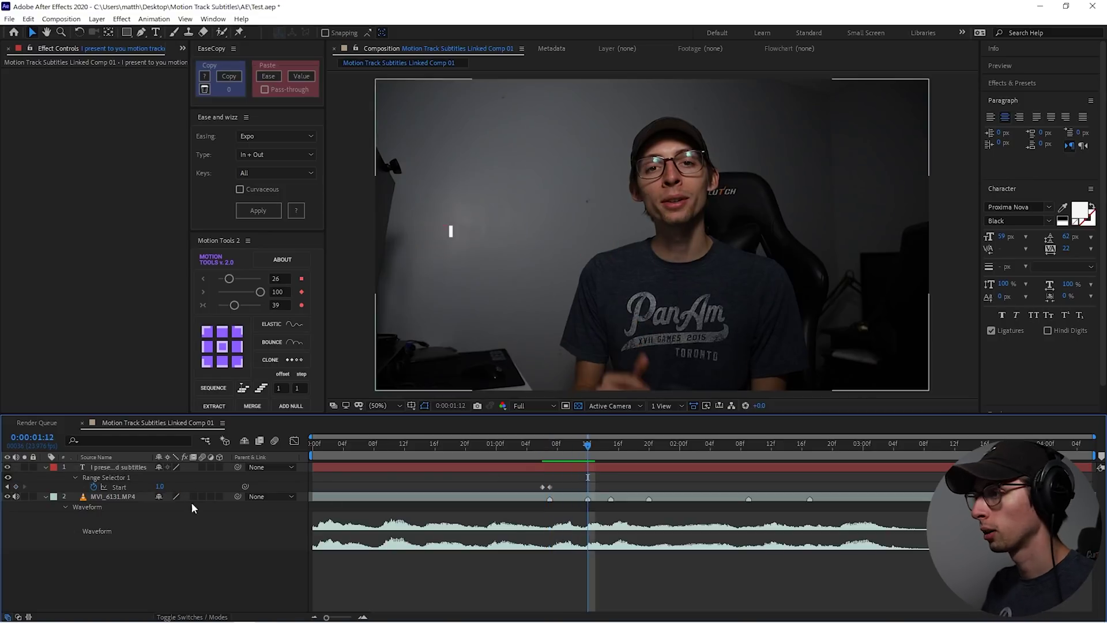
Keyframe Start at values 2 through 7 on each following spoken word
type("2")
key("Return")
key("Page_Down")
key("Page_Down")
key("Page_Down")
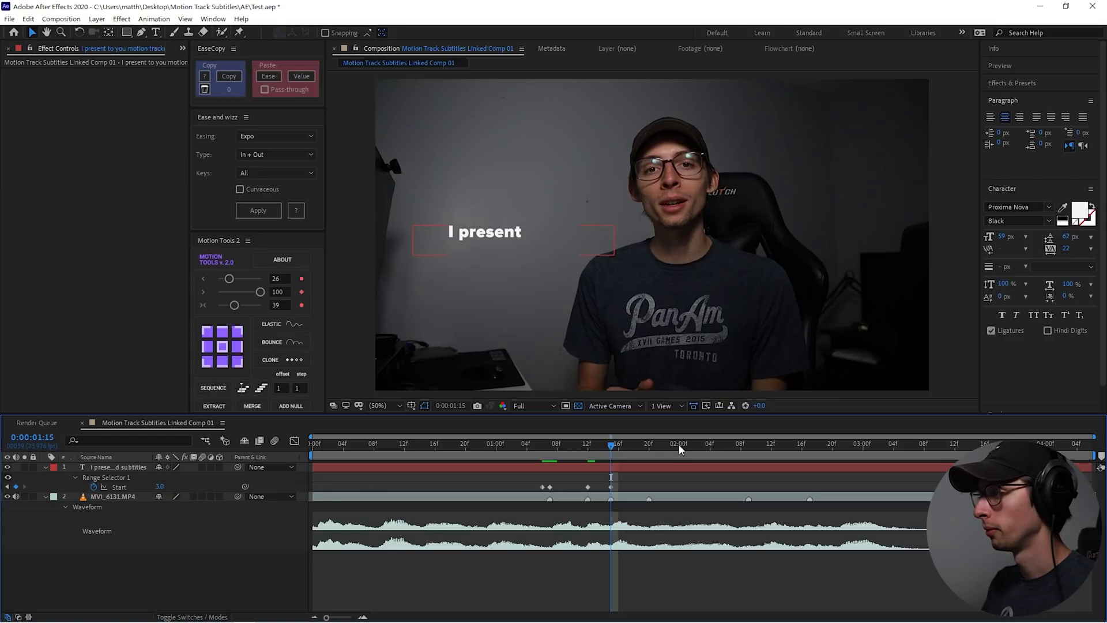
key("Page_Down")
key("Page_Down")
key("Page_Down")
key("Page_Down")
key("Page_Down")
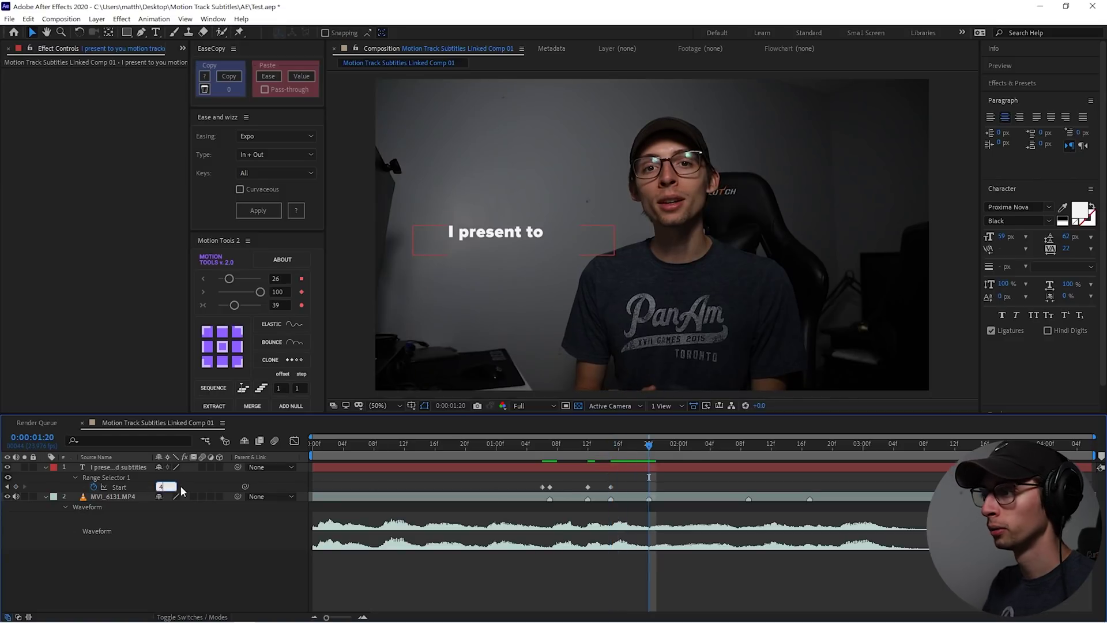
key("Return")
key("Page_Down")
key("Page_Down")
key("Page_Down")
key("Page_Down")
key("Page_Down")
key("Page_Down")
key("Page_Down")
key("Page_Down")
key("Page_Down")
key("Page_Down")
key("Page_Down")
key("Page_Down")
key("Page_Down")
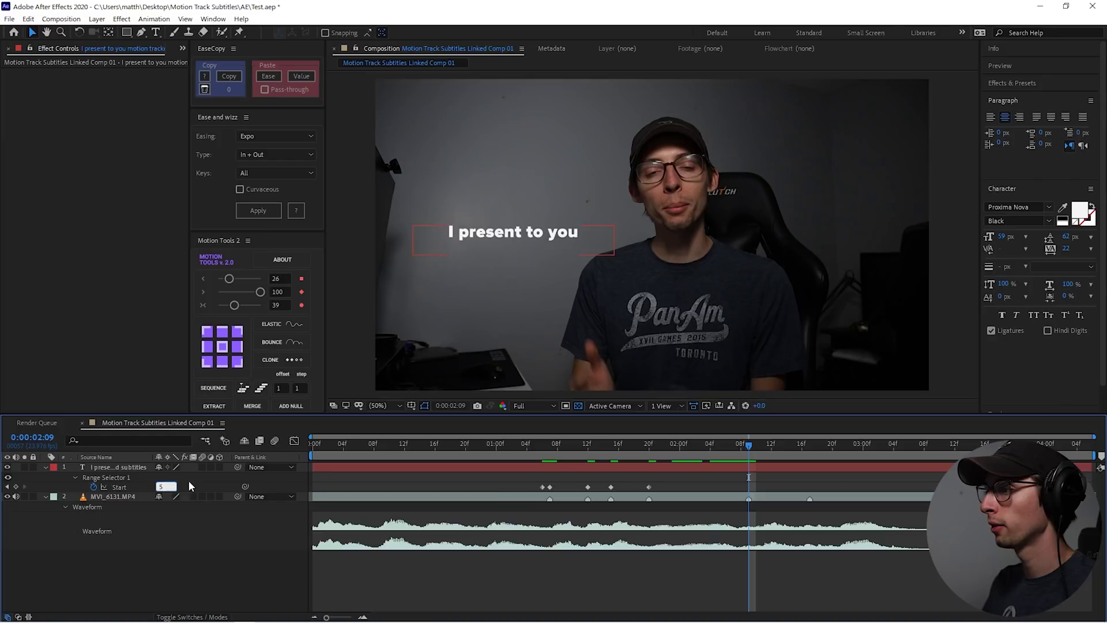
key("Return")
key("Page_Down")
key("Page_Down")
key("Page_Down")
key("Page_Down")
key("Page_Down")
key("Page_Down")
key("Page_Down")
key("Page_Down")
left_click(162, 486)
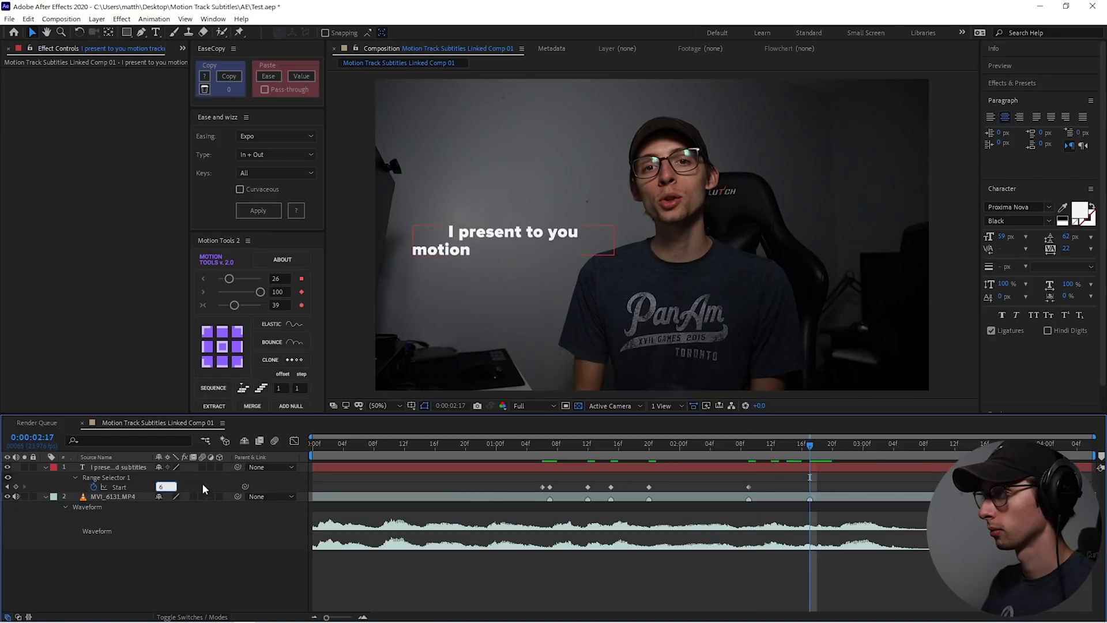
key("Return")
key("Page_Down")
key("Page_Down")
key("Page_Down")
key("Page_Down")
key("Page_Down")
key("Page_Down")
key("Page_Down")
key("Page_Down")
key("Page_Down")
key("Page_Down")
key("Page_Down")
key("Page_Down")
key("Page_Down")
key("Page_Down")
key("Page_Down")
key("Page_Down")
key("Page_Down")
key("Page_Down")
key("Page_Down")
key("Page_Down")
type("7")
key("Return")
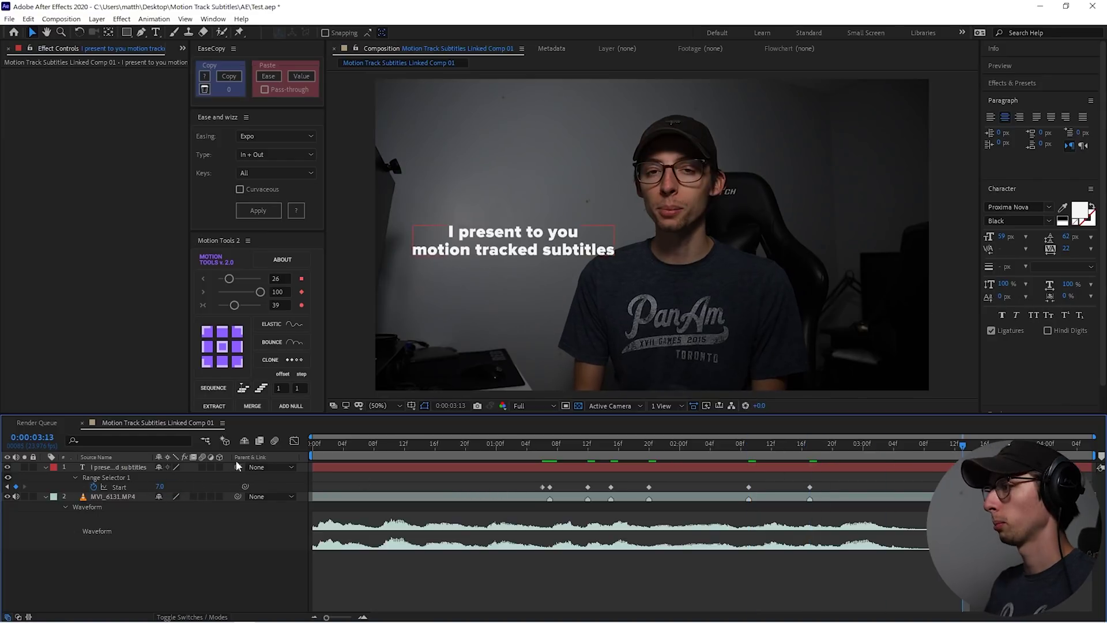
Preview the word-by-word subtitle reveal from its beginning
left_click(541, 449)
key("space")
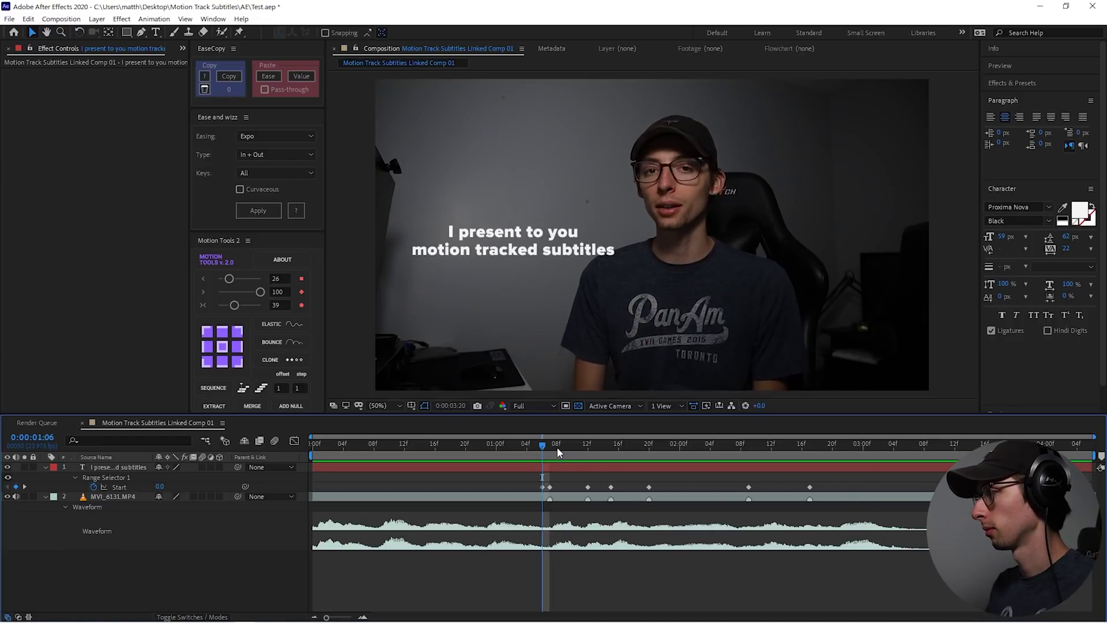
key("space")
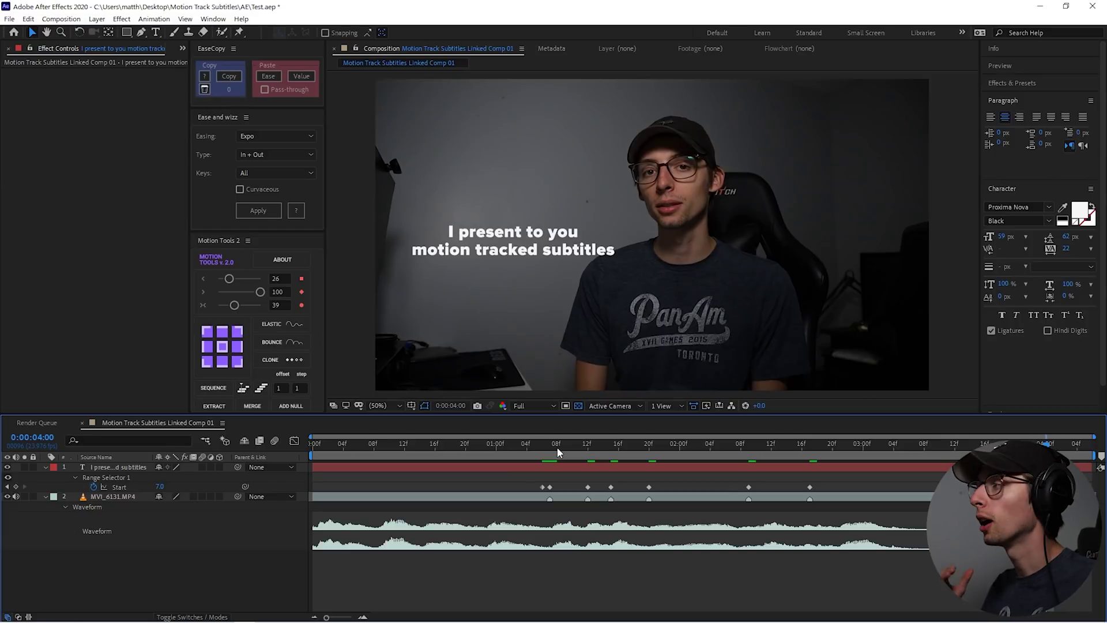
left_click(518, 496)
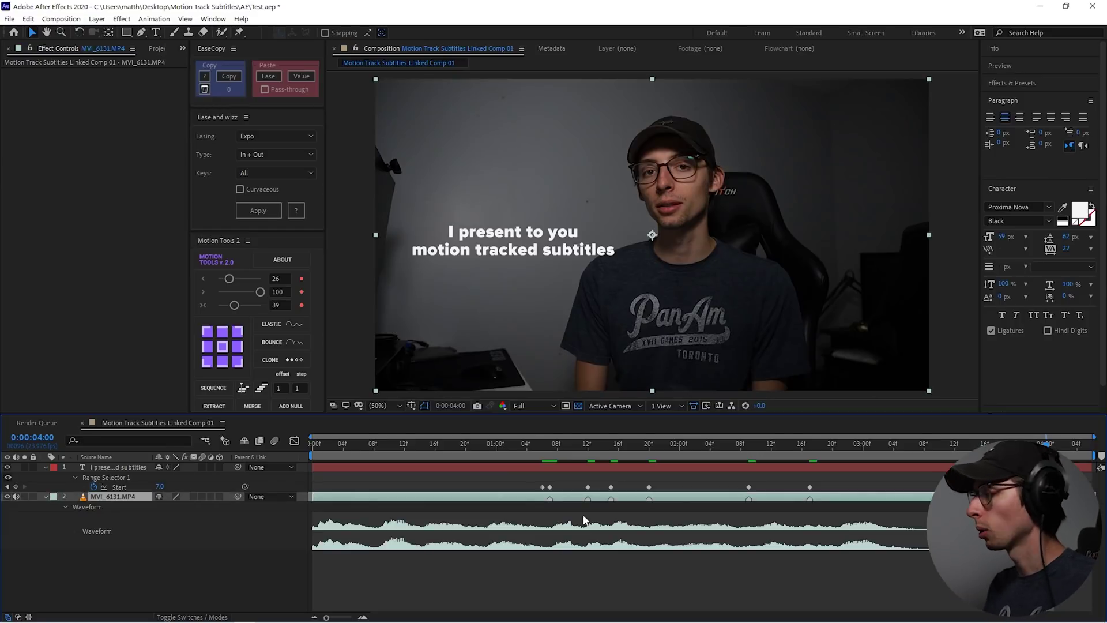
In the Graph Editor, marquee-select every Range Selector Start keyframe and convert them to Hold
left_click(295, 441)
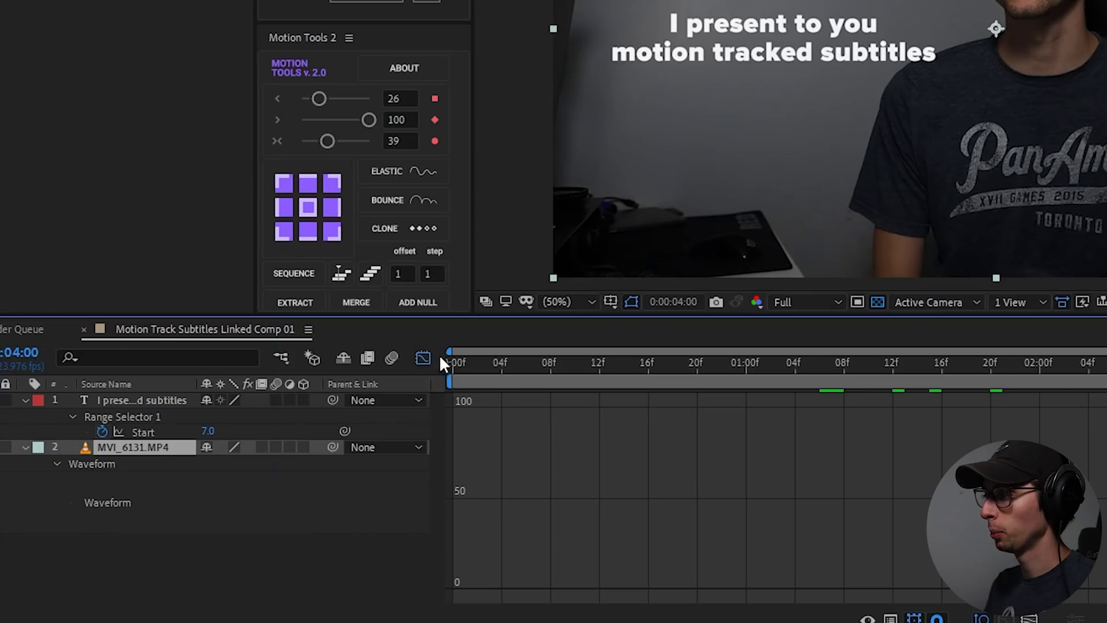
left_click(145, 432)
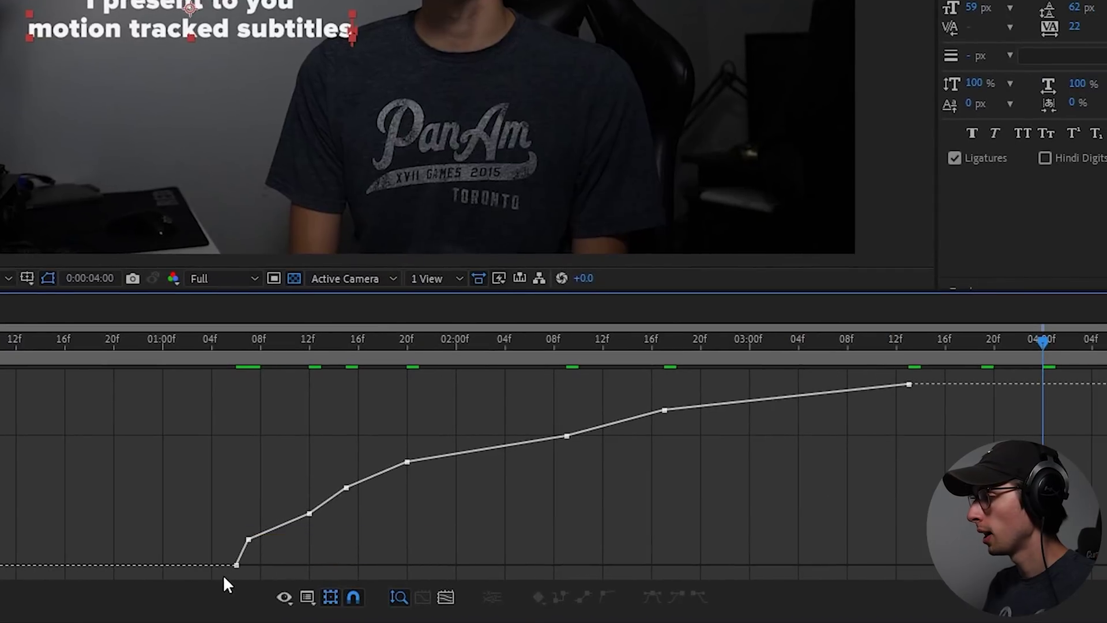
left_click_drag(806, 598, 999, 564)
left_click_drag(412, 533, 922, 376)
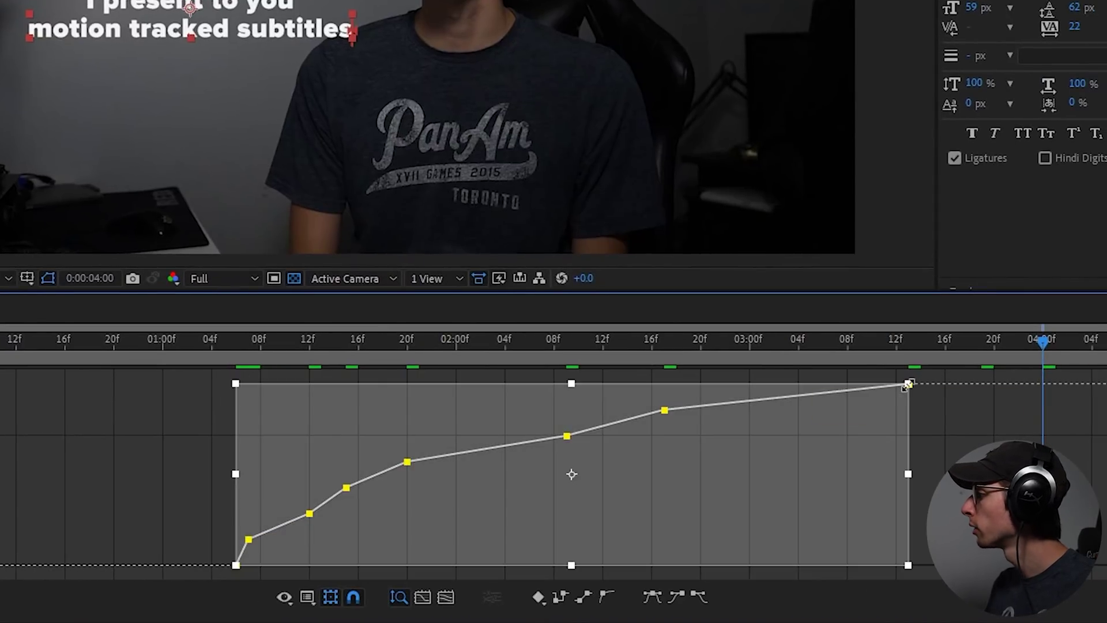
left_click(562, 595)
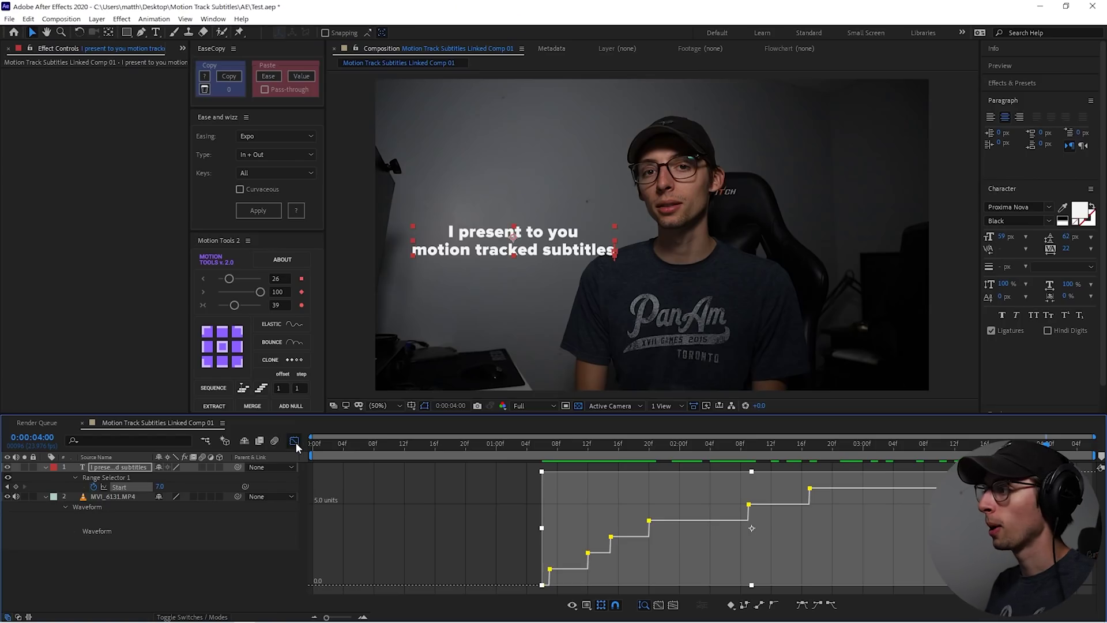
left_click(295, 442)
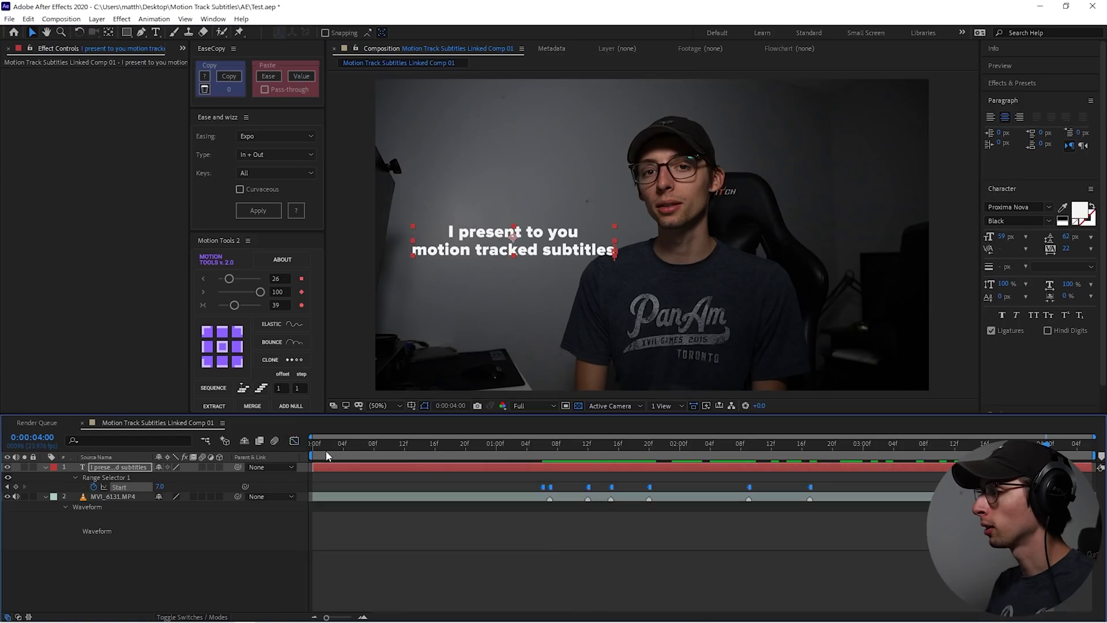
Nudge the Start keyframe at 2:09 revealing 'motion' slightly later and preview the word timing
left_click(536, 444)
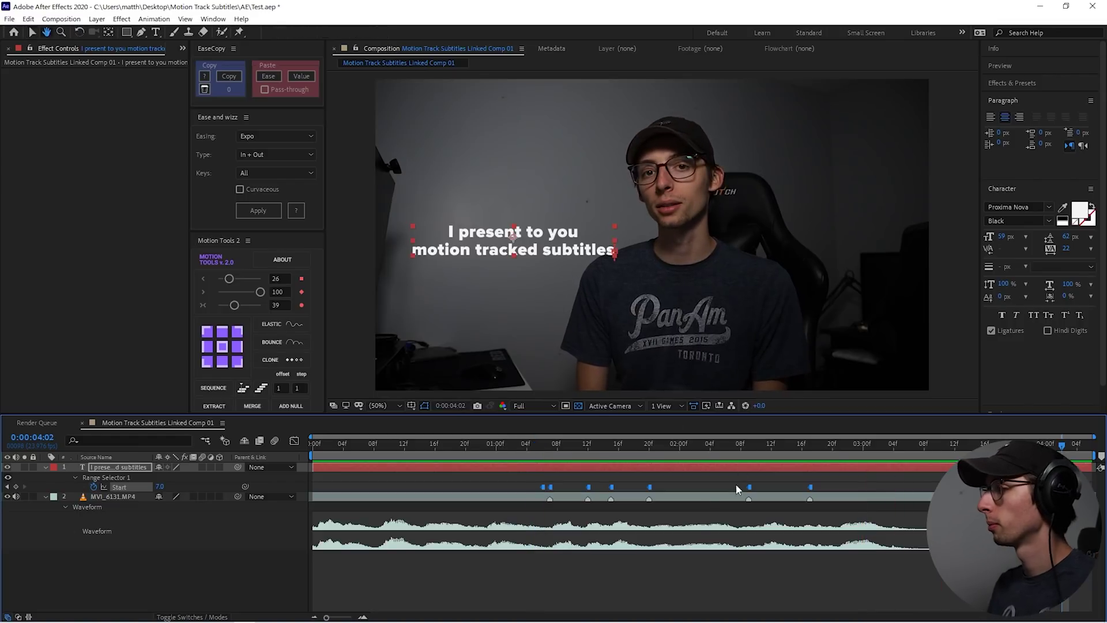
left_click(687, 576)
left_click(751, 454)
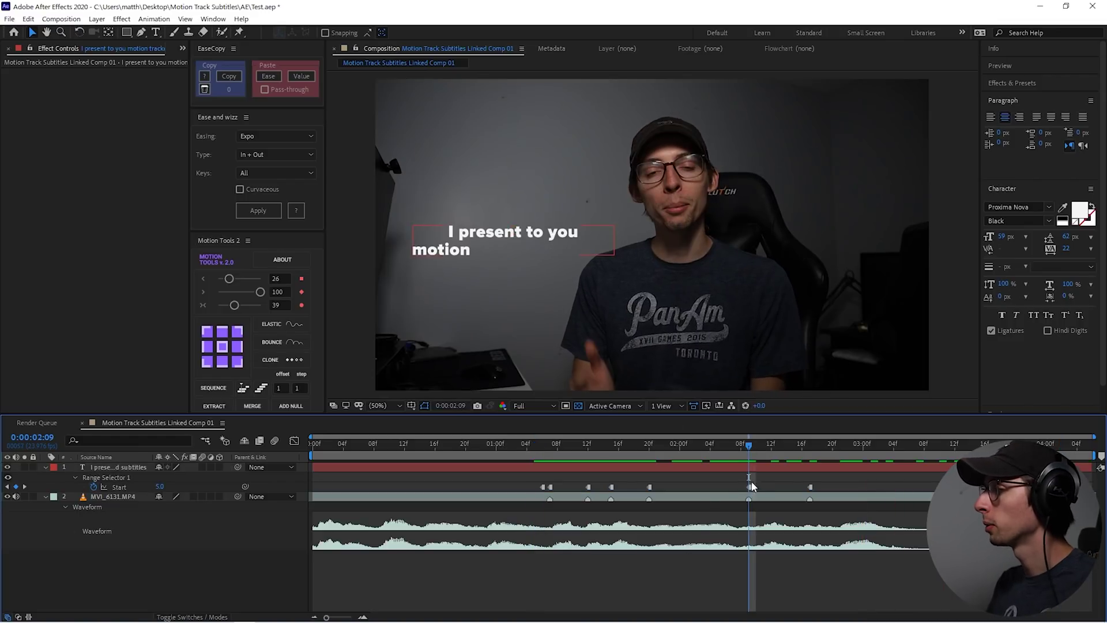
left_click_drag(748, 487, 817, 487)
key("space")
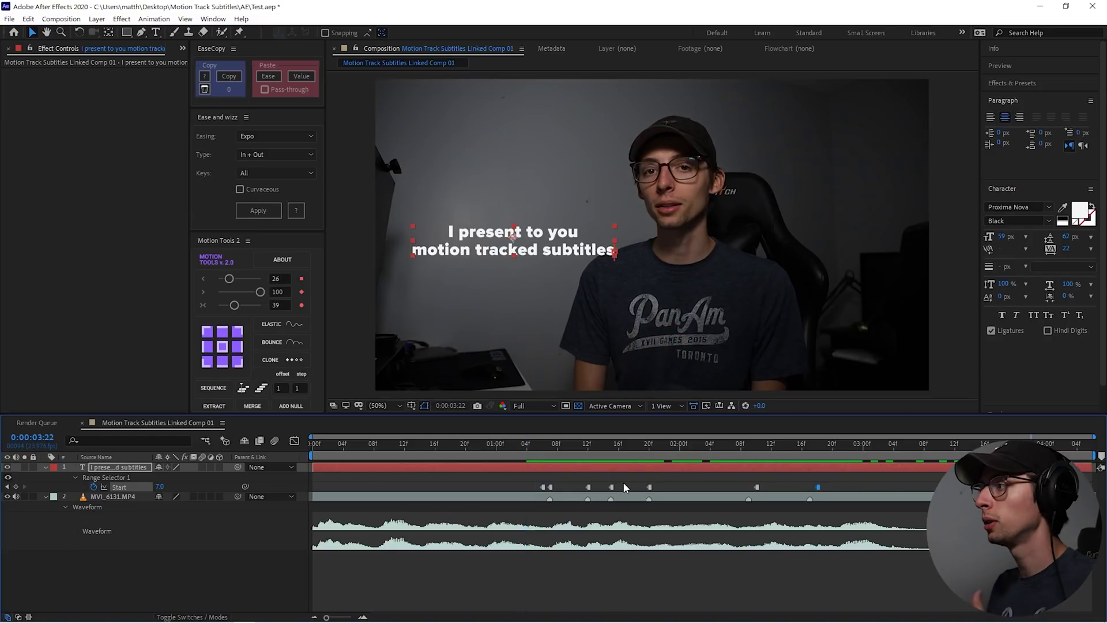
At 0:00:01:06, draw a triangular Pen mask around the shirt logo on MVI_6131.MP4
mouse_move(551, 459)
left_mouse_down()
mouse_move(521, 460)
mouse_move(542, 455)
left_mouse_up()
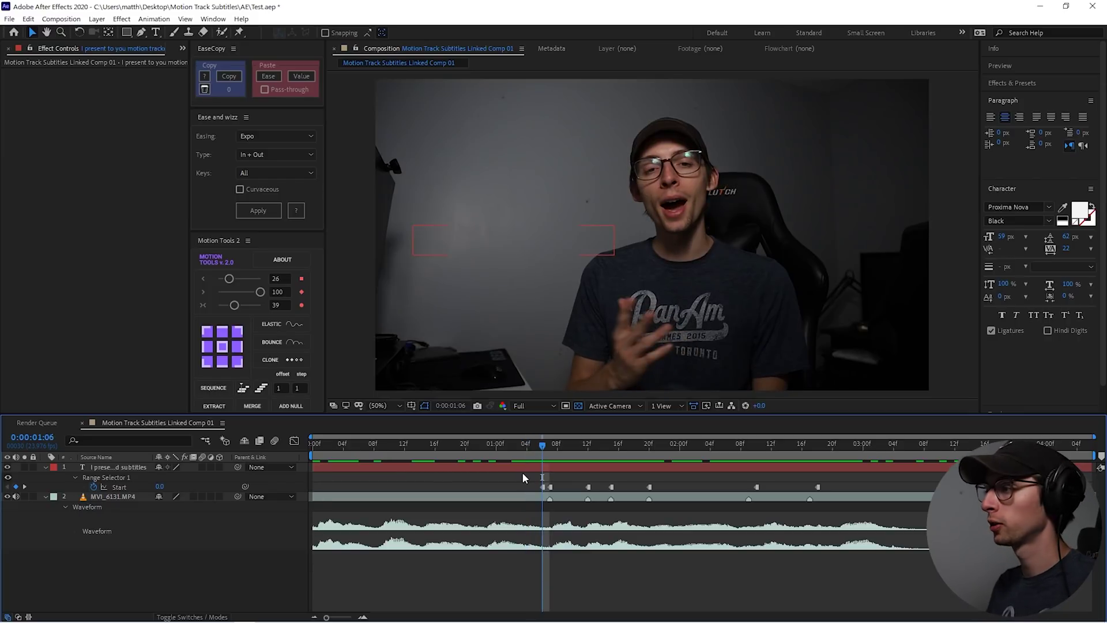
left_click(119, 496)
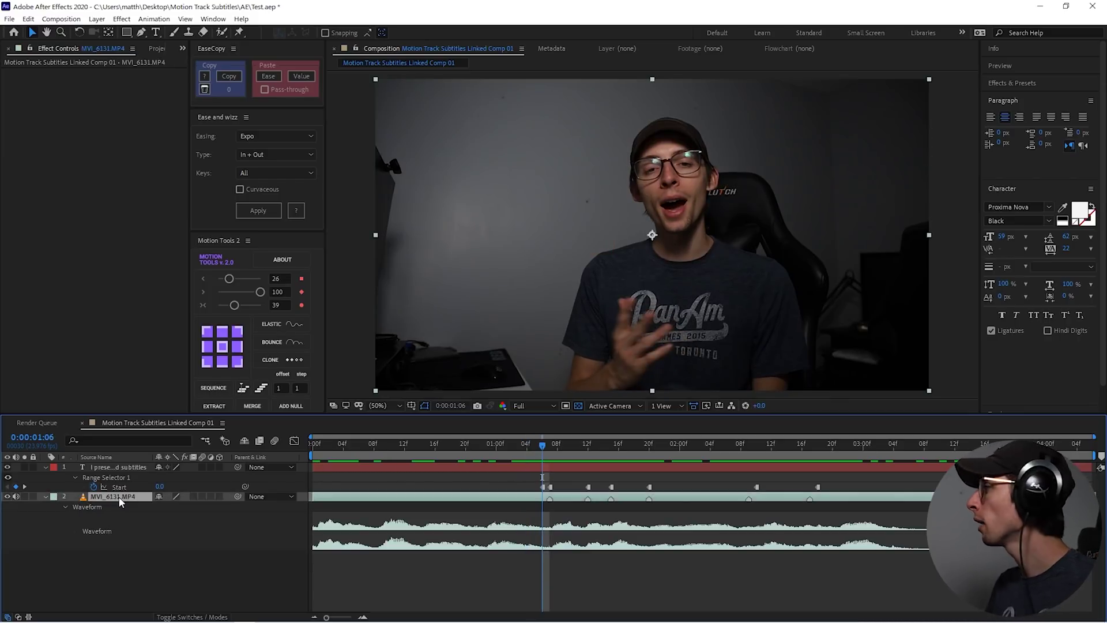
left_click(142, 33)
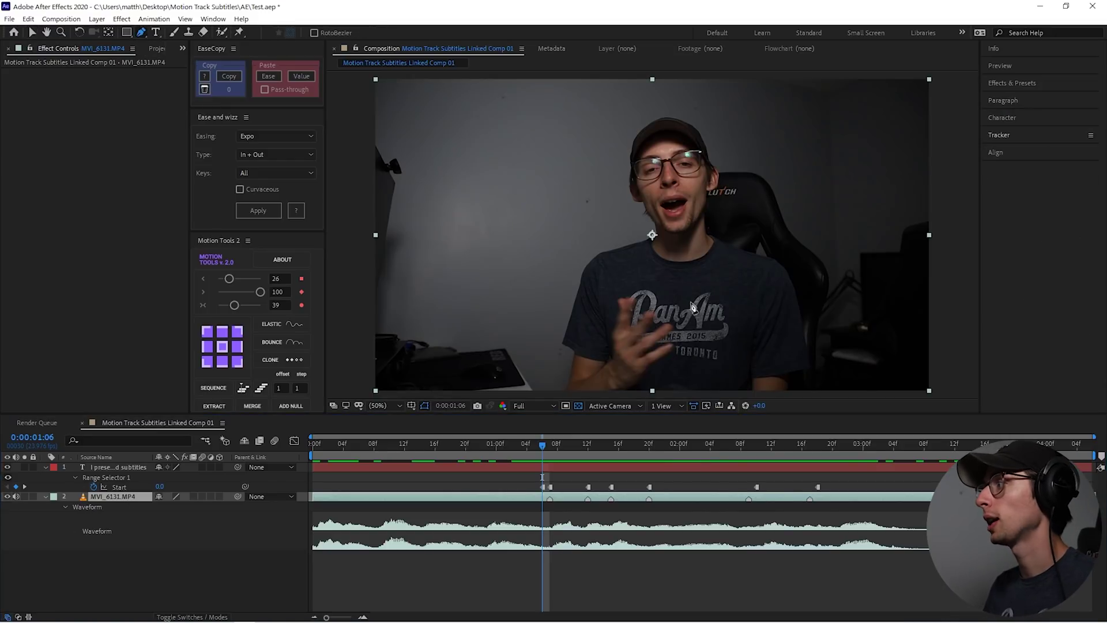
left_click(681, 282)
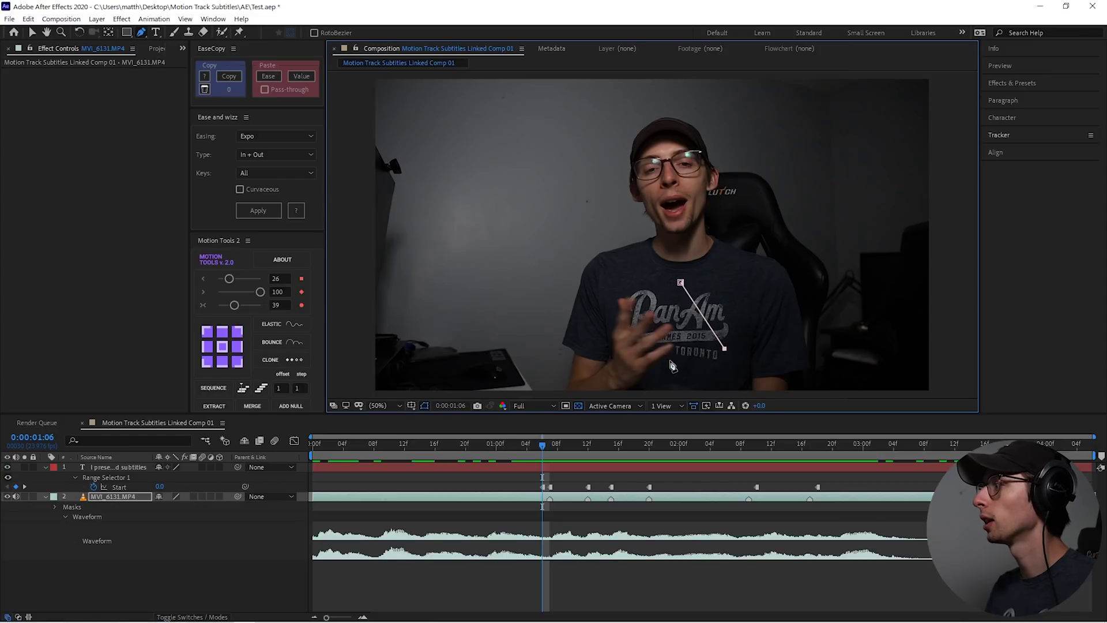
left_click(681, 283)
left_click_drag(681, 286, 680, 279)
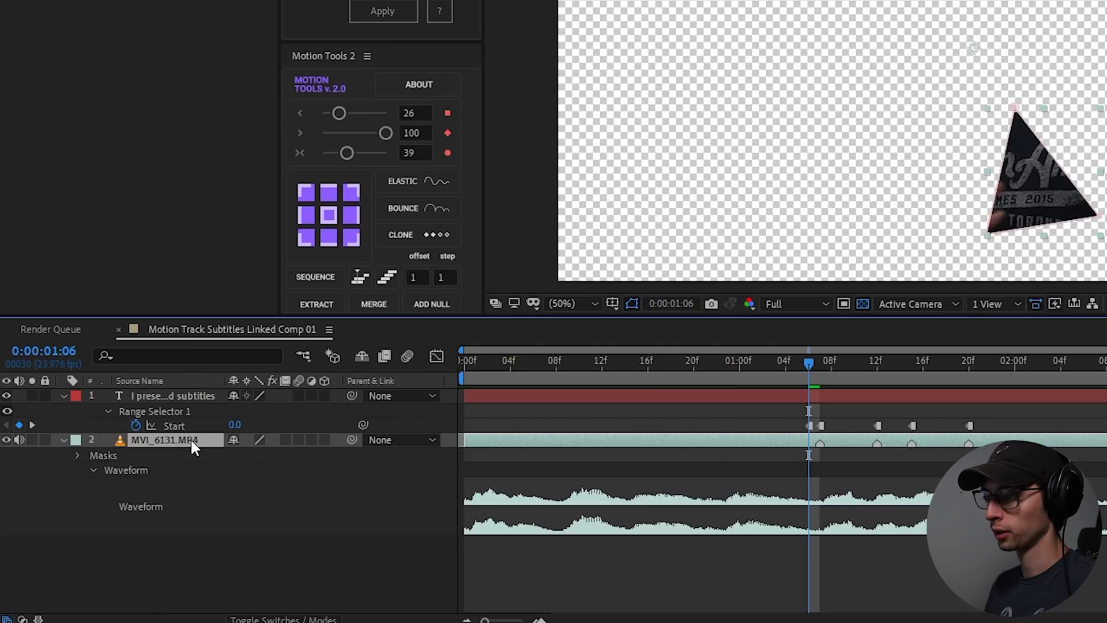
Set Mask 1's mode to None and load it for Track Mask
key("m")
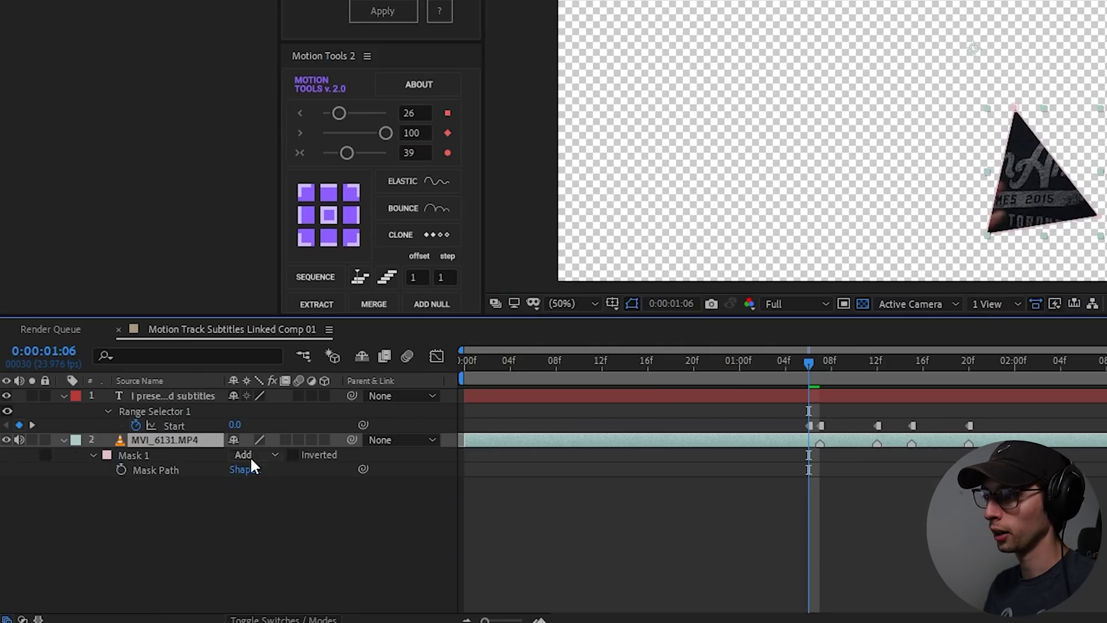
left_click(186, 507)
left_click(280, 473)
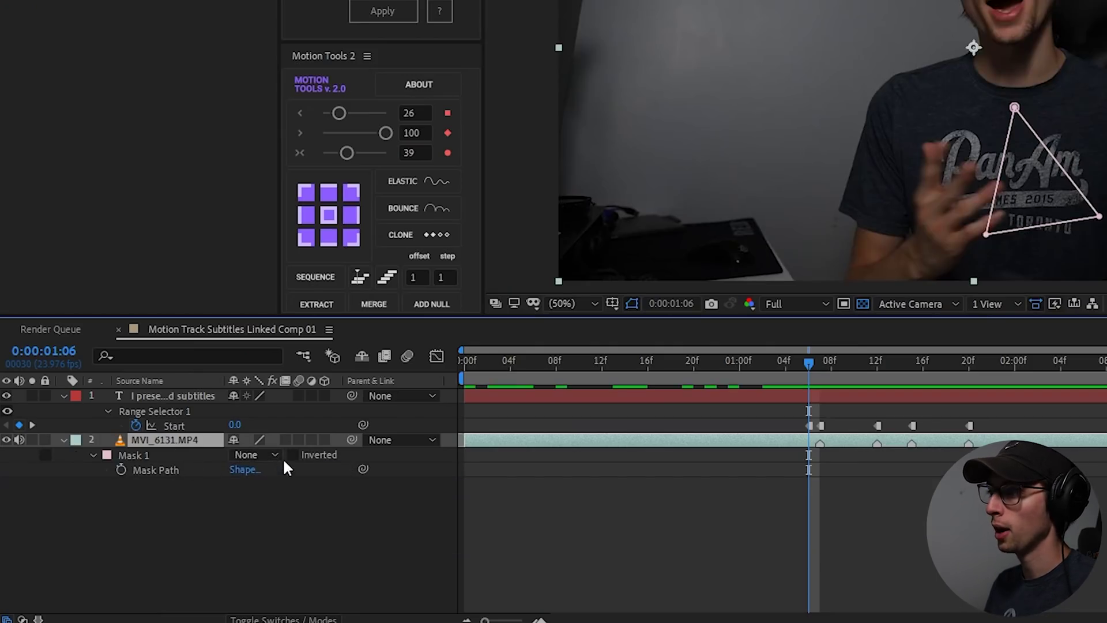
left_click(331, 456)
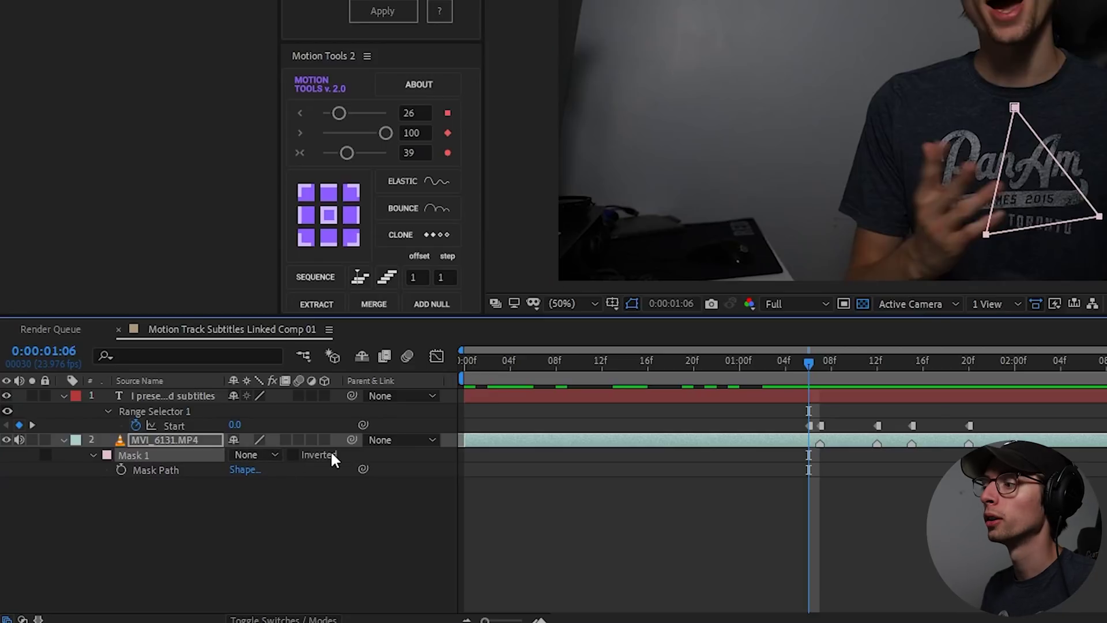
key("Page_Down")
key("Page_Down")
key("Page_Down")
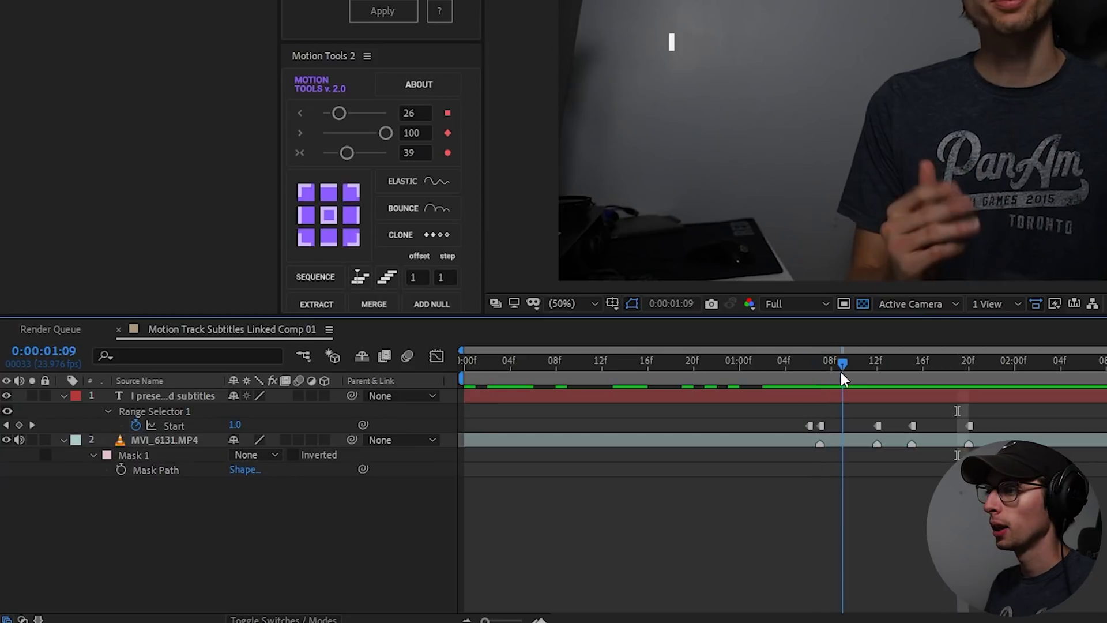
right_click(142, 455)
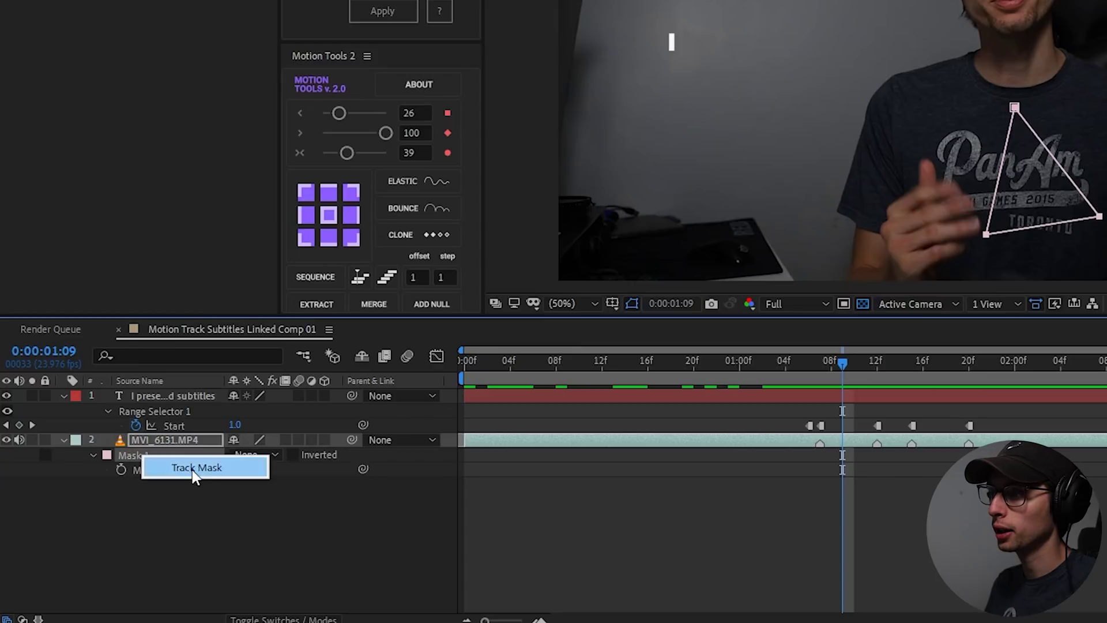
left_click(207, 469)
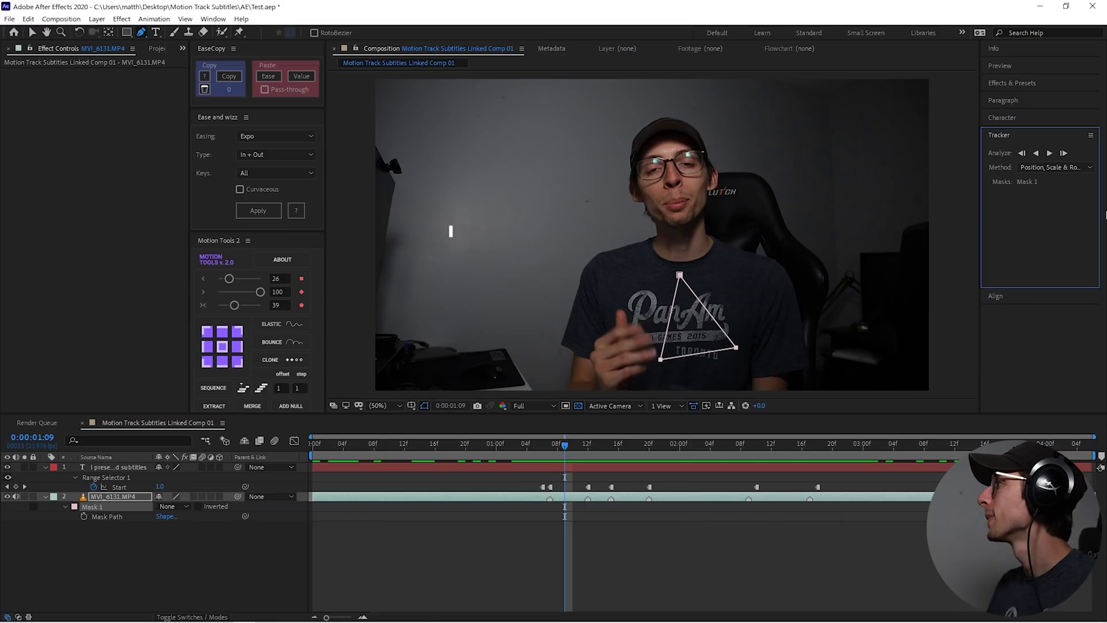
Track Mask 1 forward from 0:00:01:06 to keyframe its path, then return to the first keyframe
left_click(544, 442)
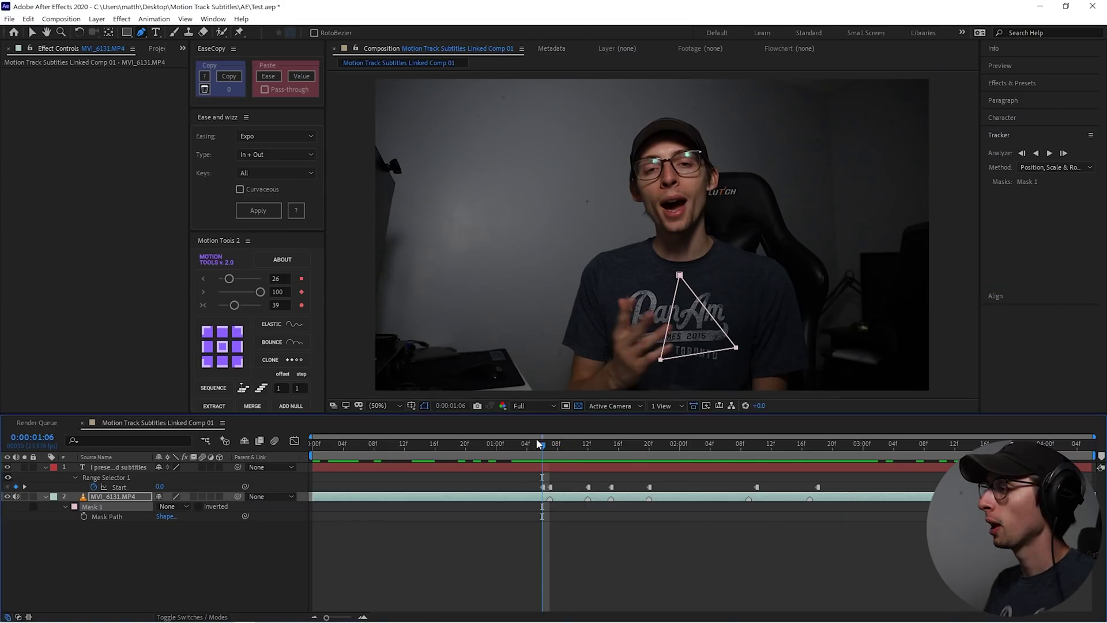
left_click_drag(544, 441, 535, 464)
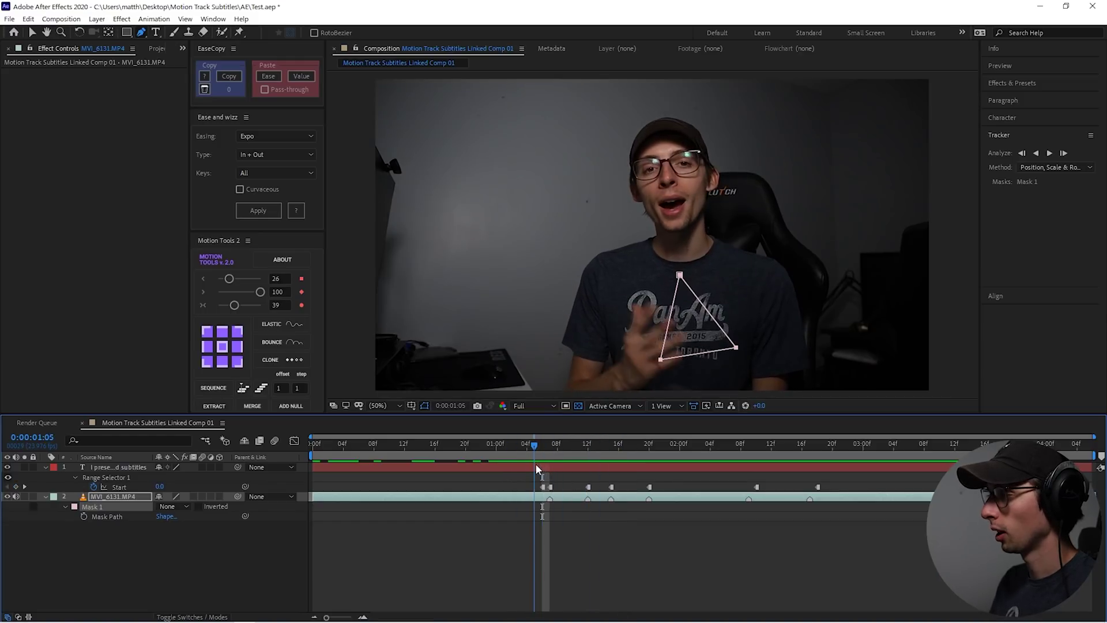
left_click(132, 499)
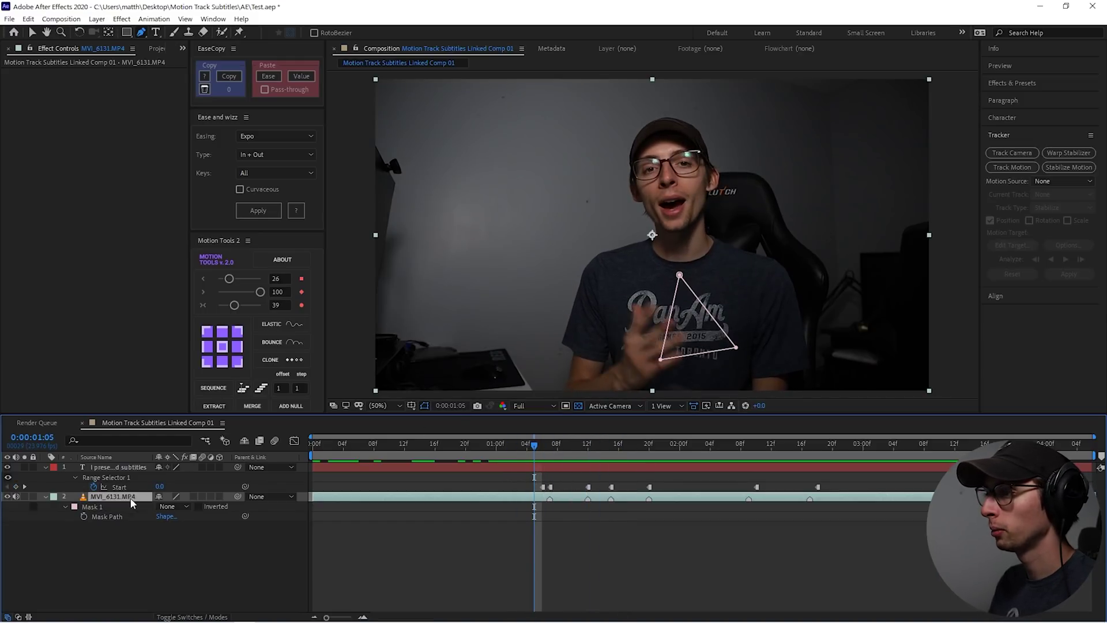
left_click(97, 507)
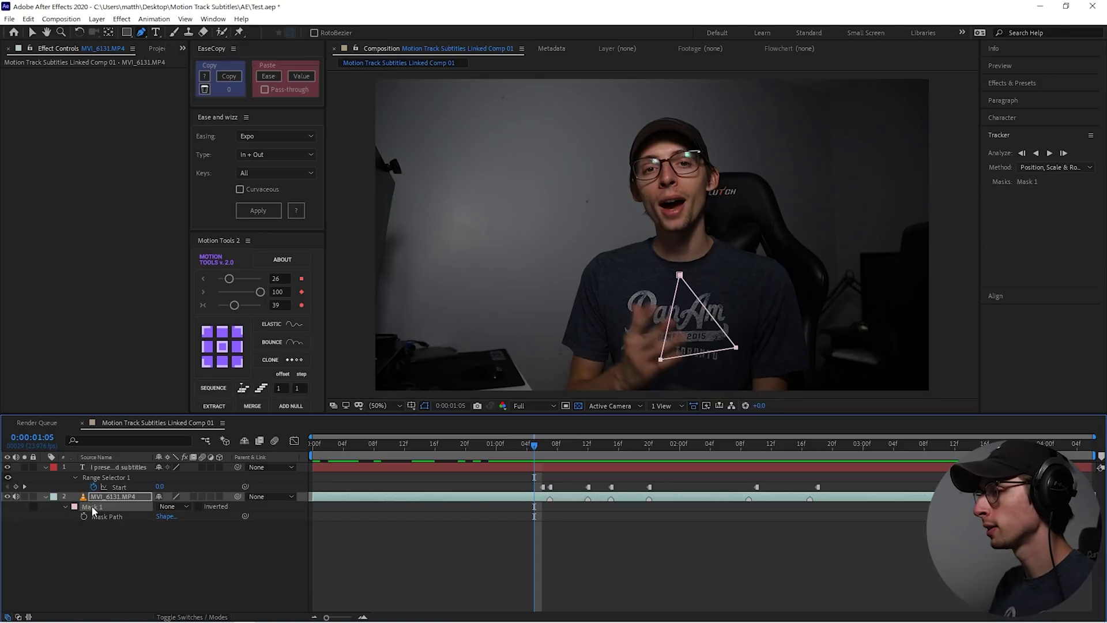
left_click(1050, 153)
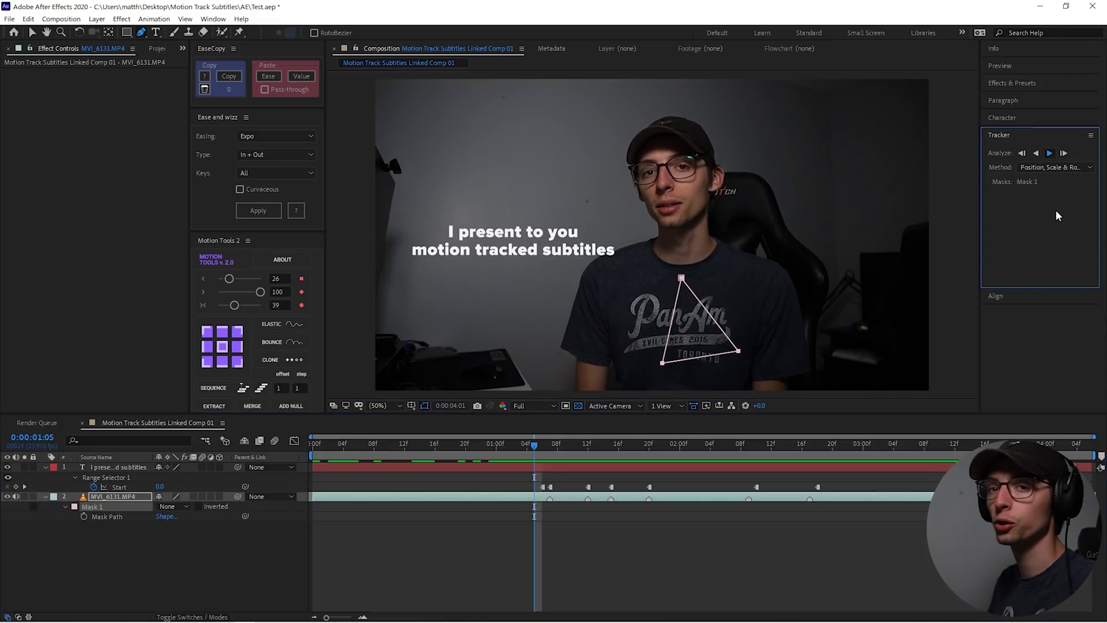
left_click(721, 465)
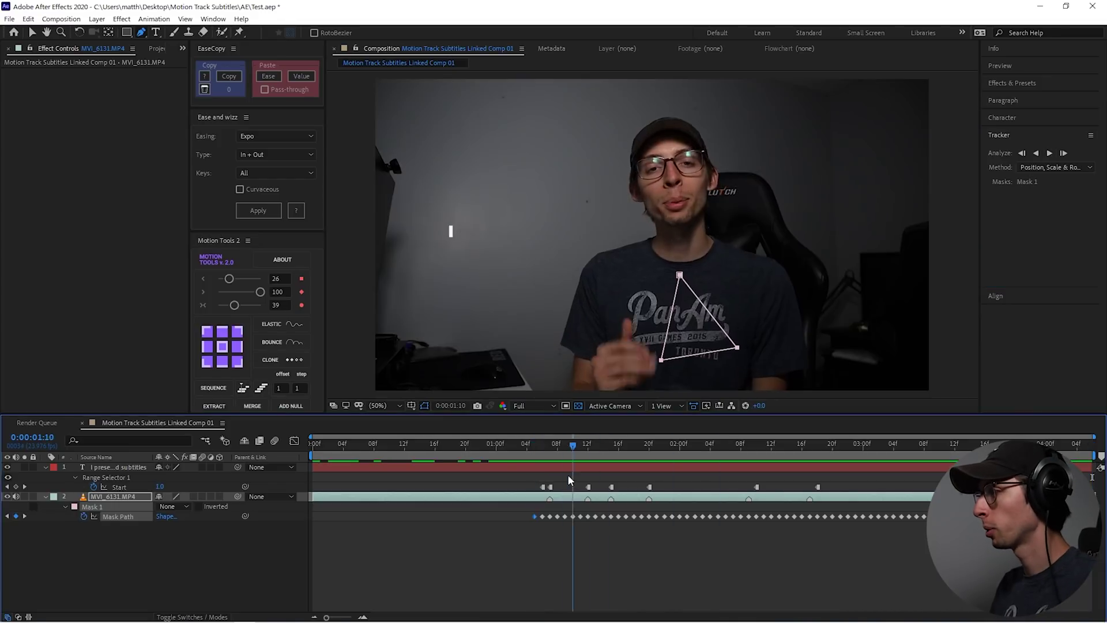
key("v")
left_click(528, 441, "shift")
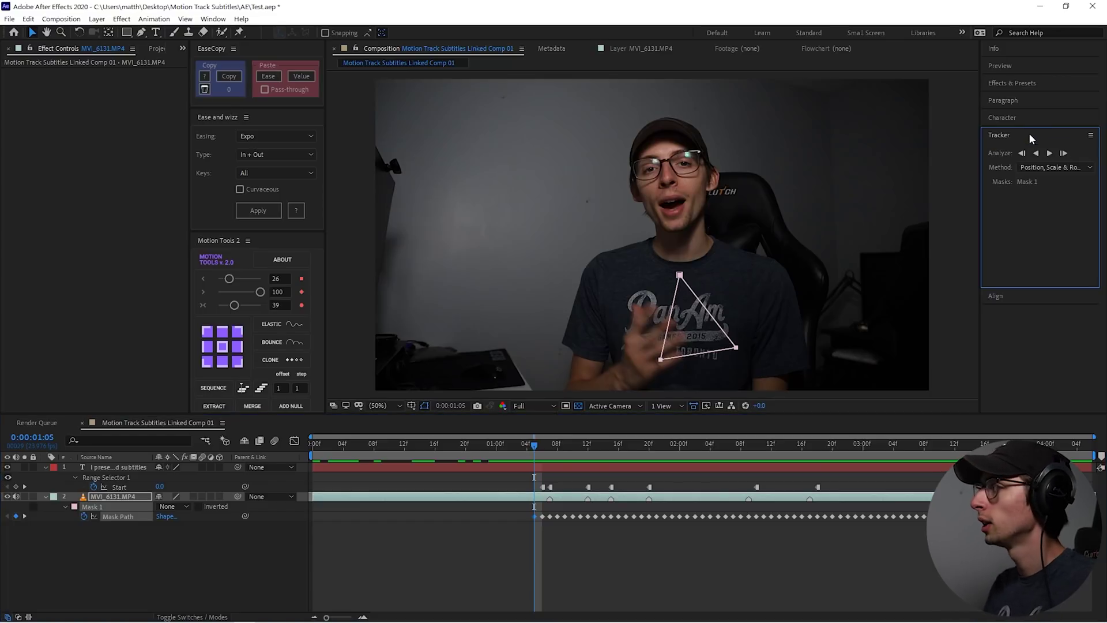
left_click(113, 556)
Run Create Nulls From Paths.jsx on Mask 1's Mask Path using Nulls Follow Points
left_click(113, 496)
left_click(1063, 181)
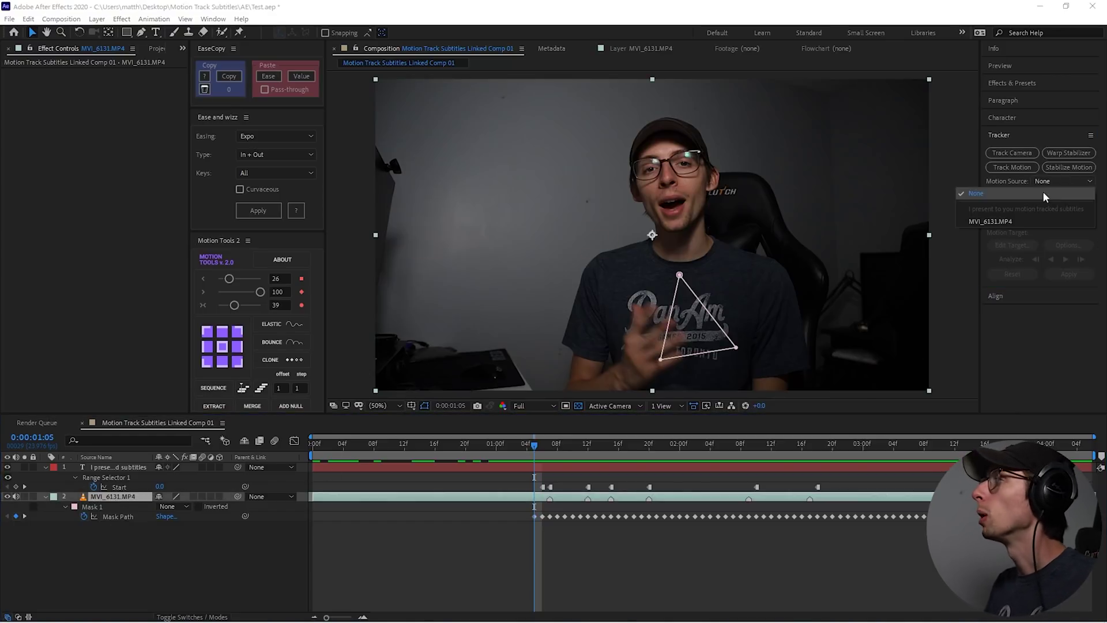
left_click(460, 509)
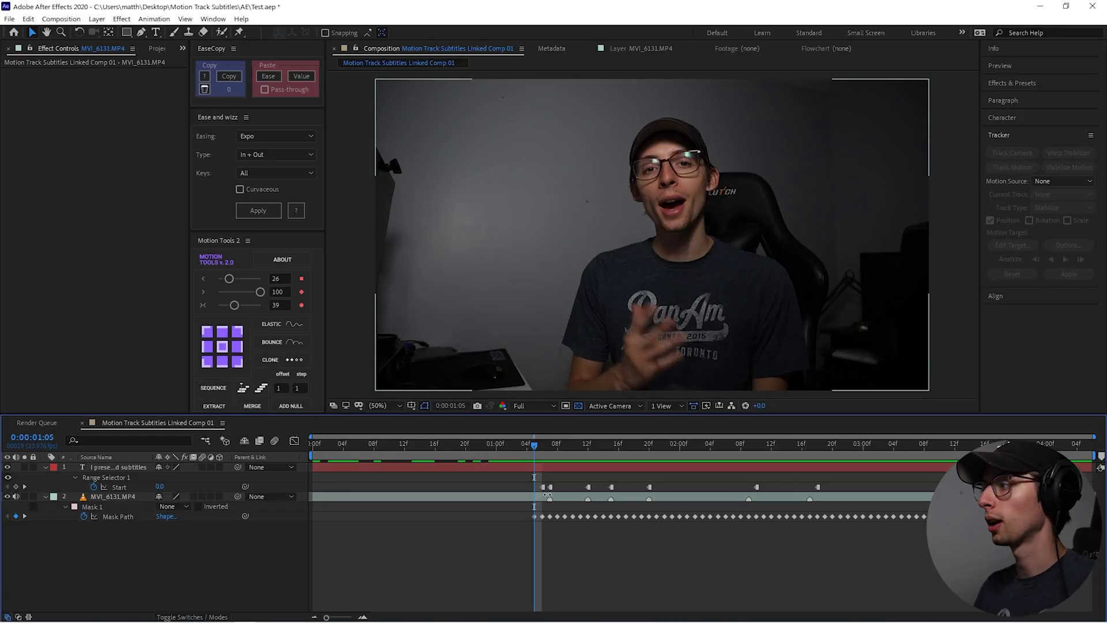
left_click(105, 508)
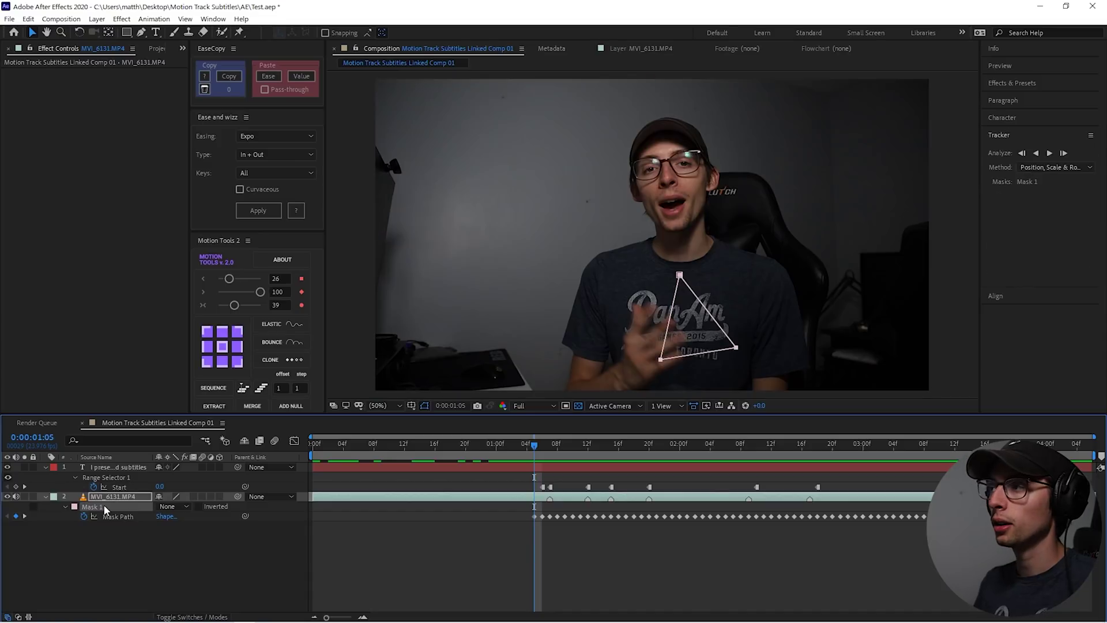
left_click(213, 19)
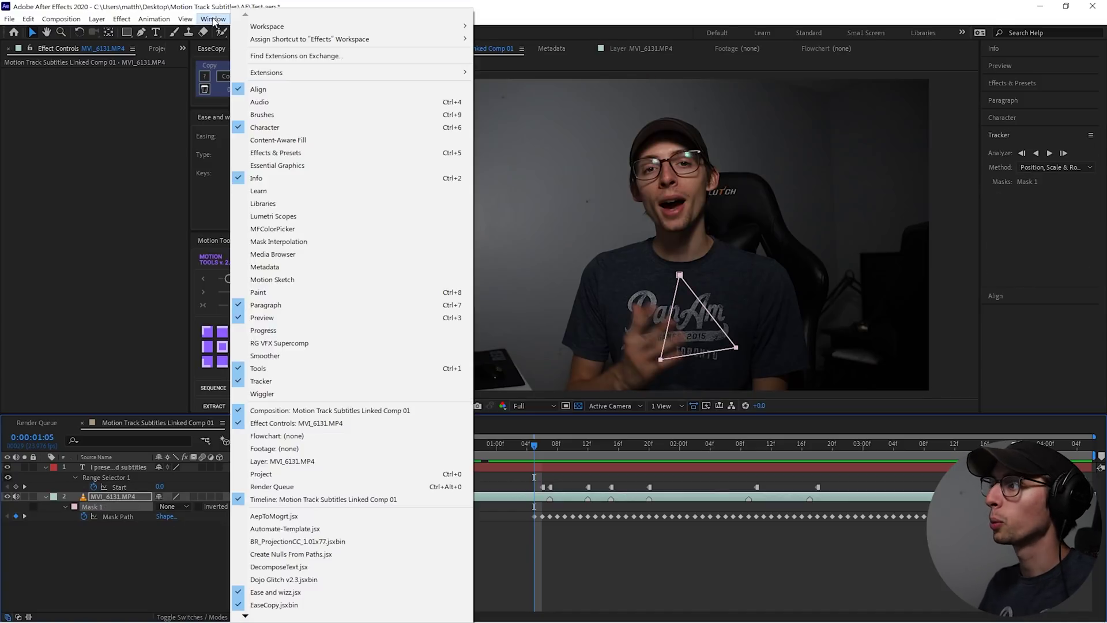
scroll(401, 584, "down", 8)
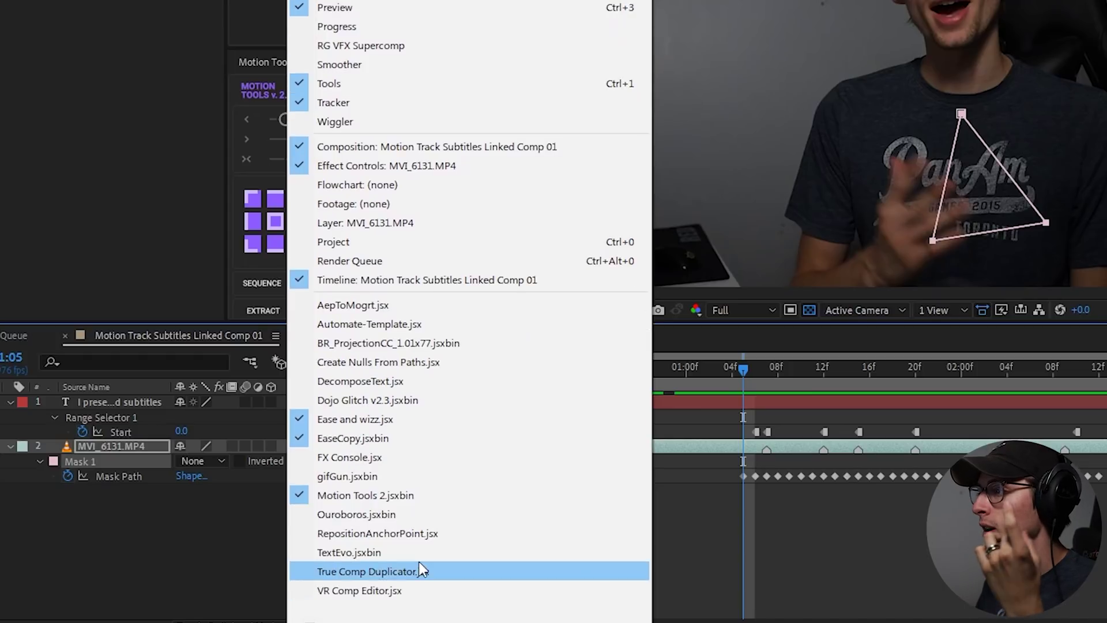
left_click(388, 362)
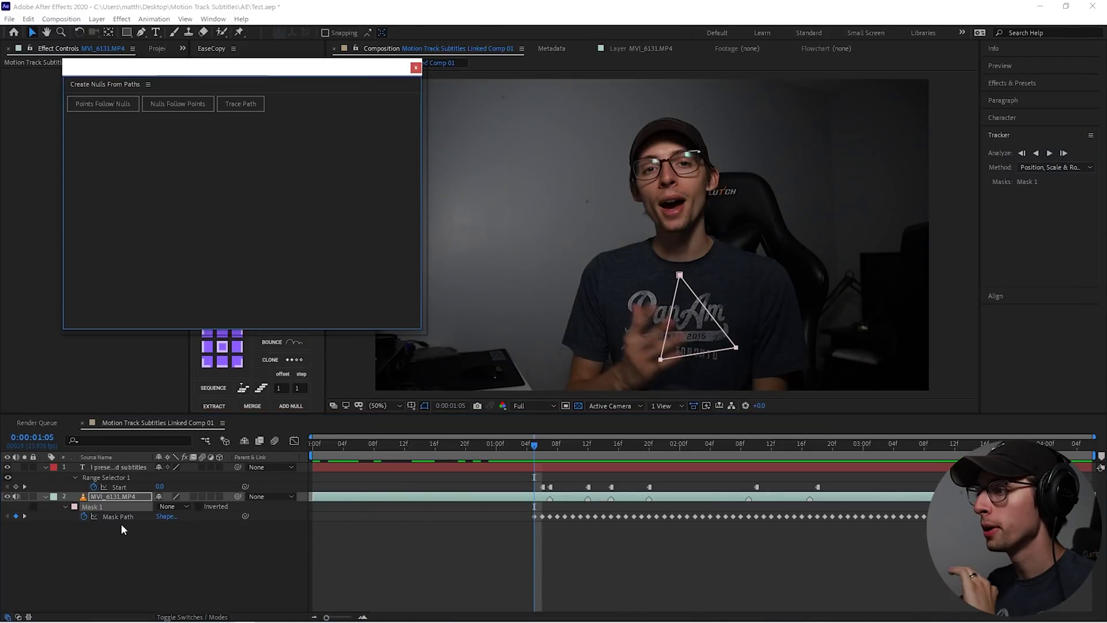
left_click(126, 515)
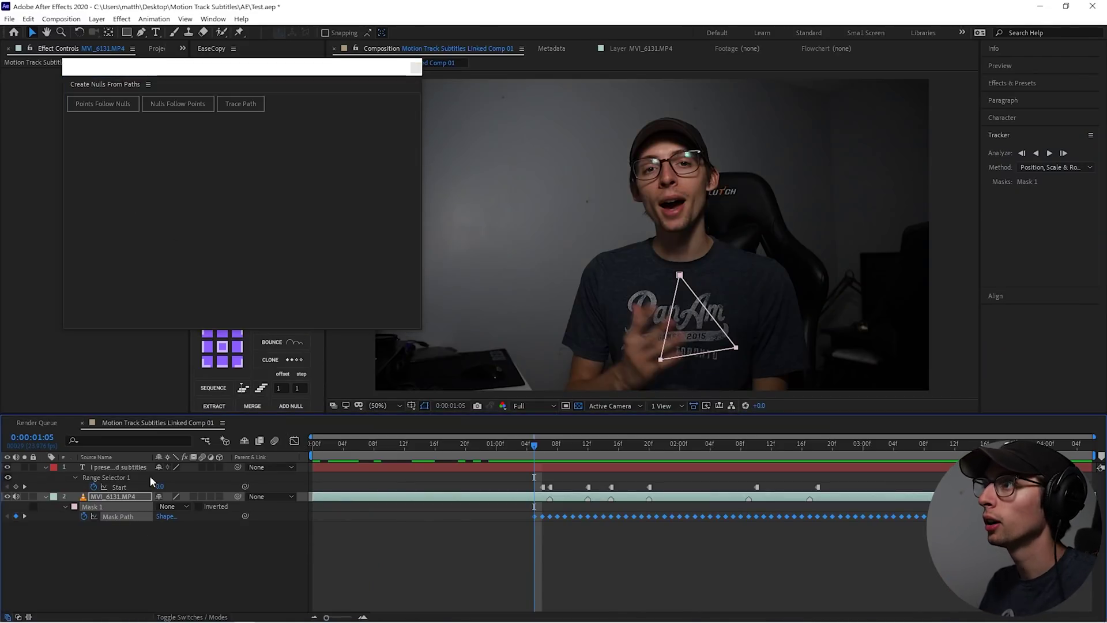
left_click(178, 107)
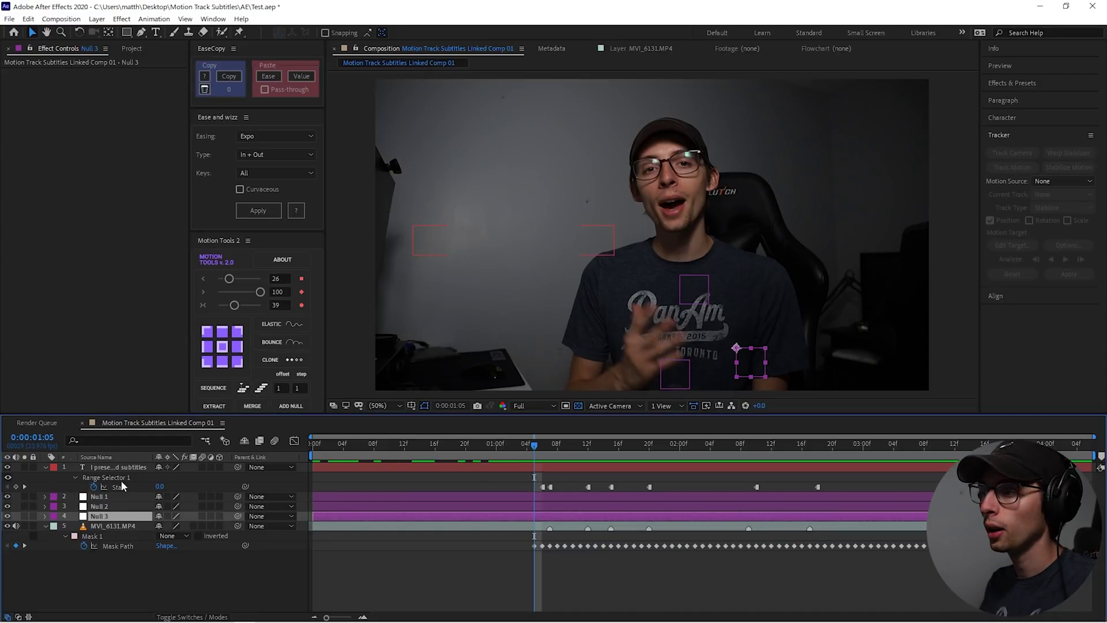
Check which mask point each null follows, then delete Null 2 and Null 3
left_click(106, 498)
left_click(109, 507)
left_click(101, 516)
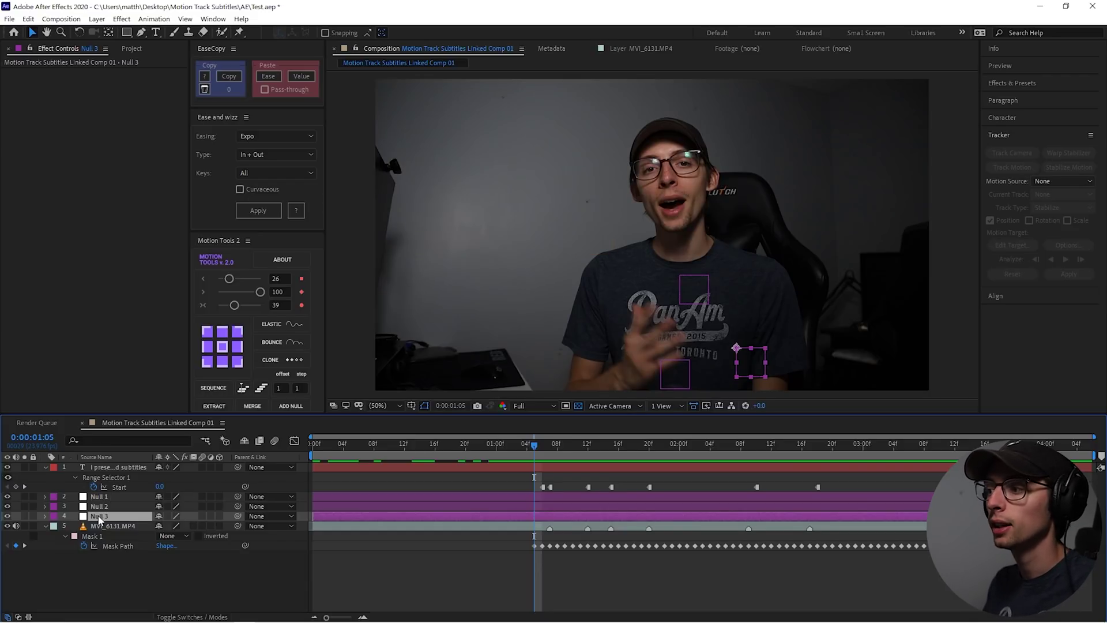
left_click(116, 545)
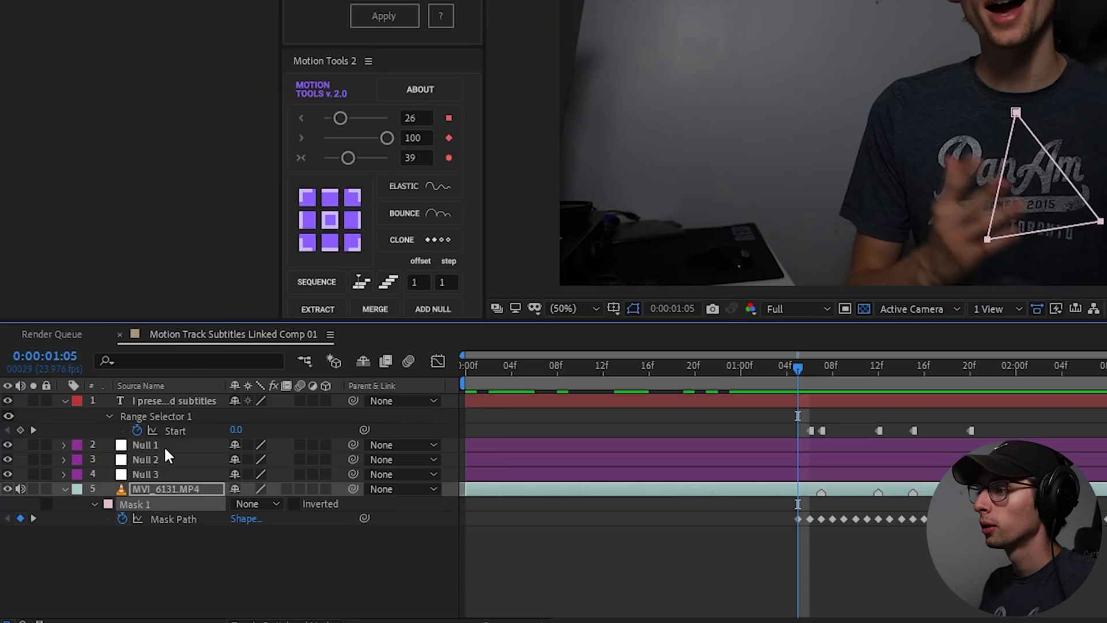
left_click(164, 445)
left_click(161, 459)
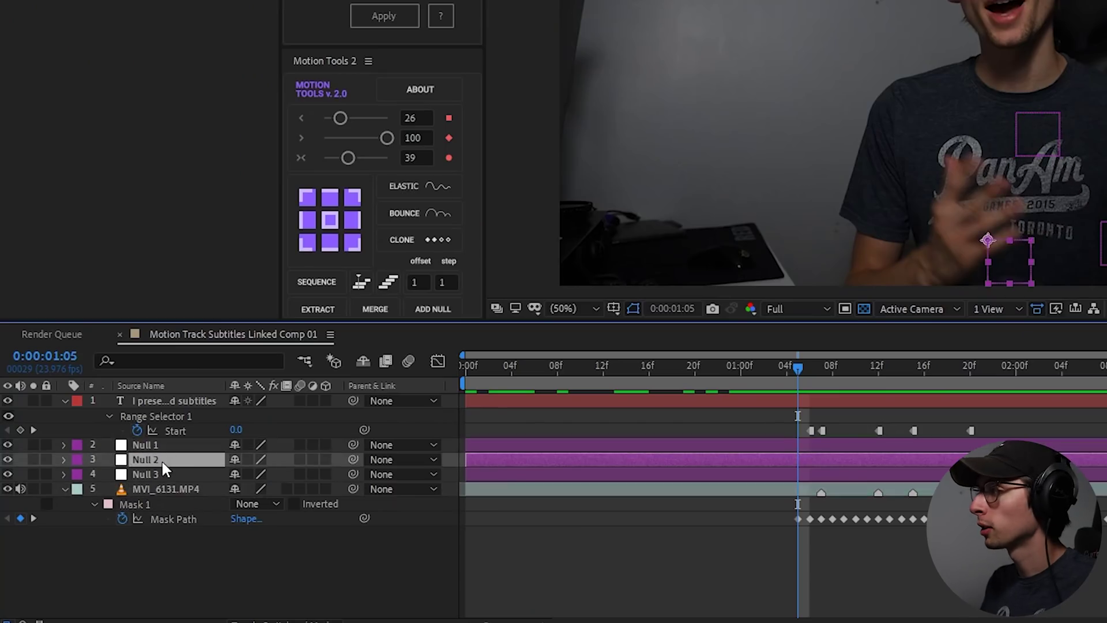
left_click(168, 445)
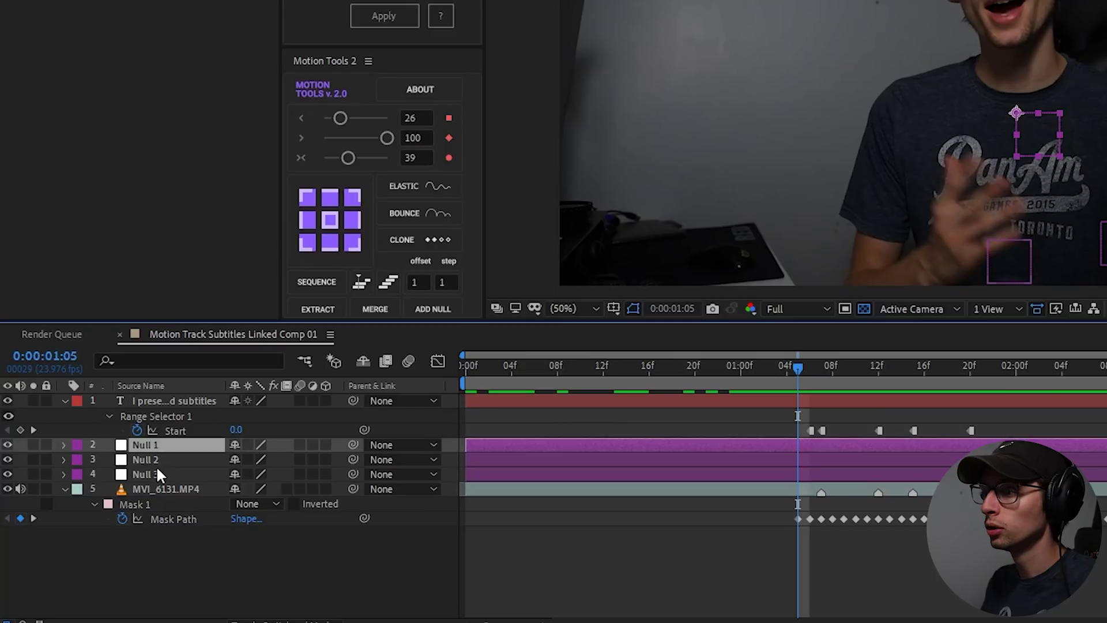
left_click(155, 463)
left_click(172, 473, "shift")
key("Delete")
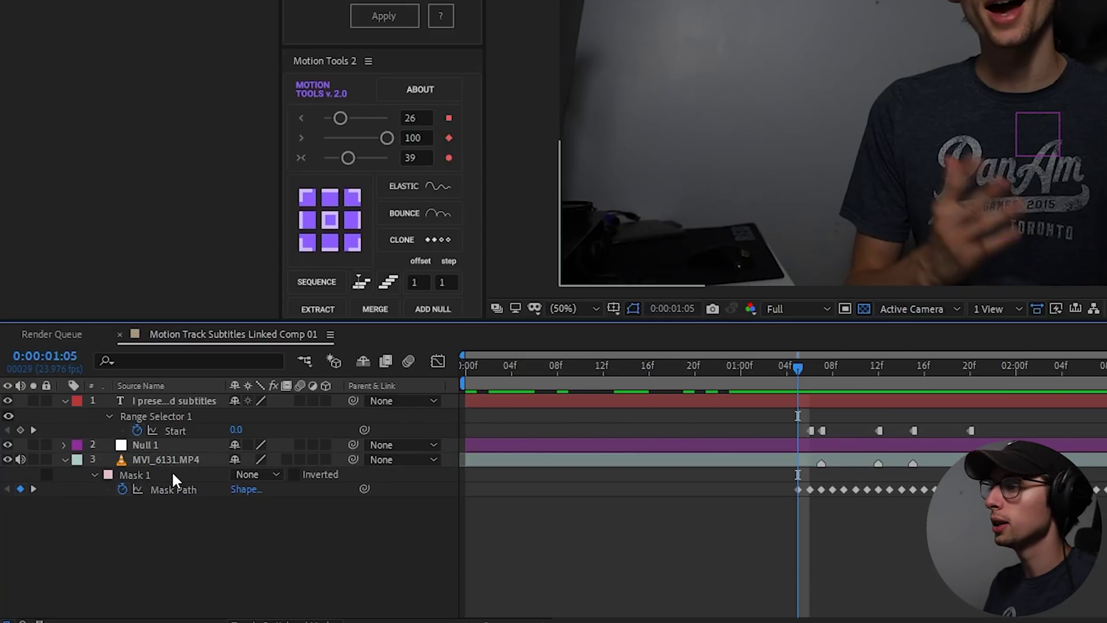
Parent the subtitle text layer to Null 1 and preview the composition
left_click(205, 402)
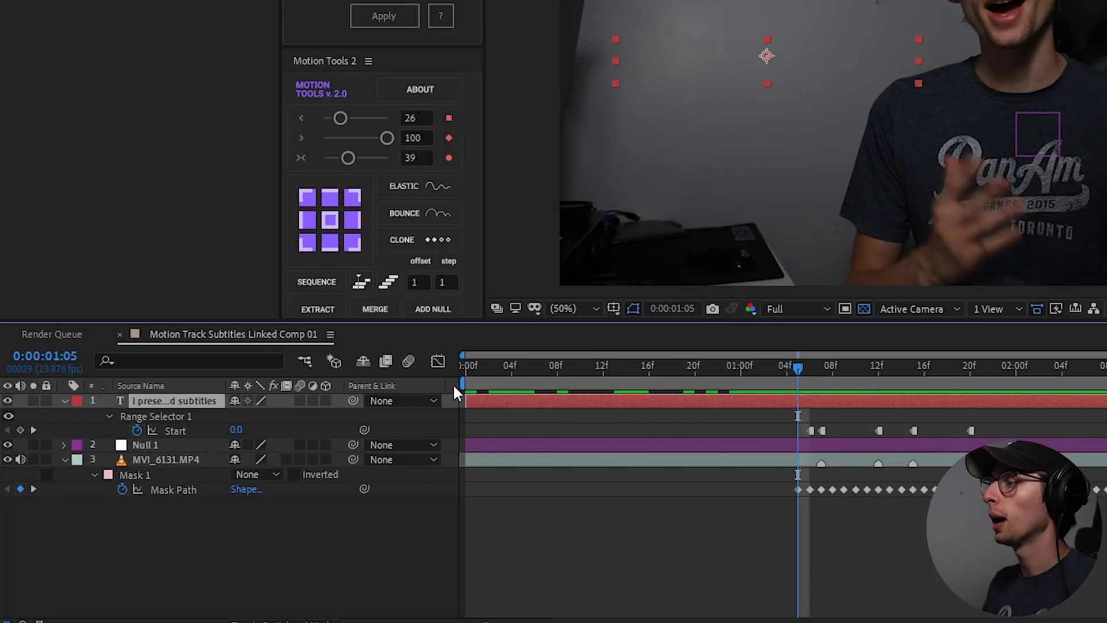
left_click(425, 403)
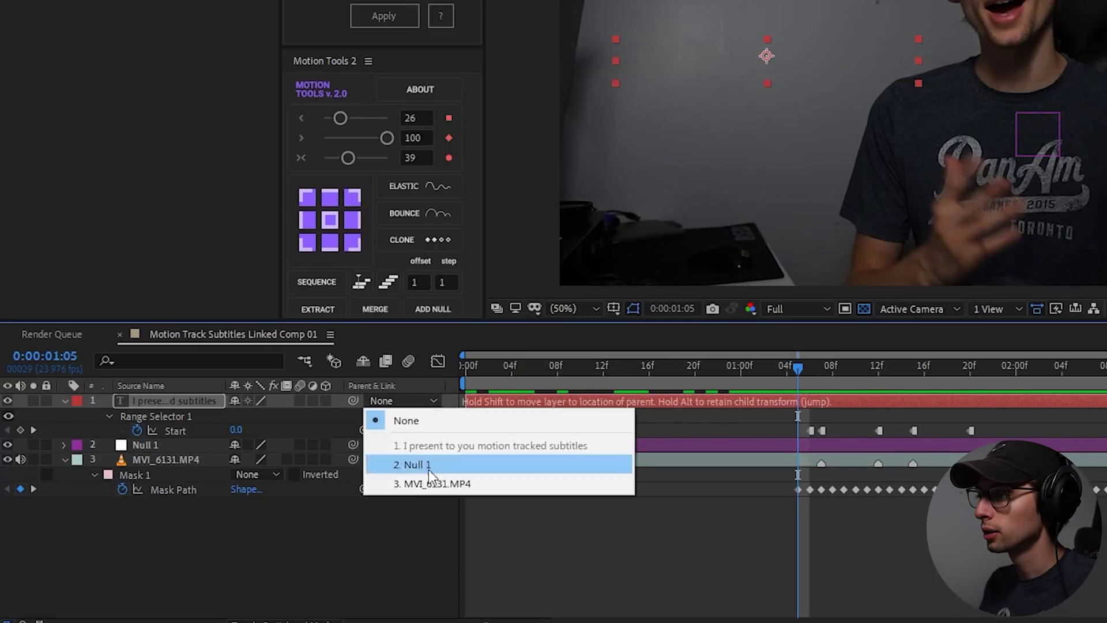
left_click(479, 463)
key("space")
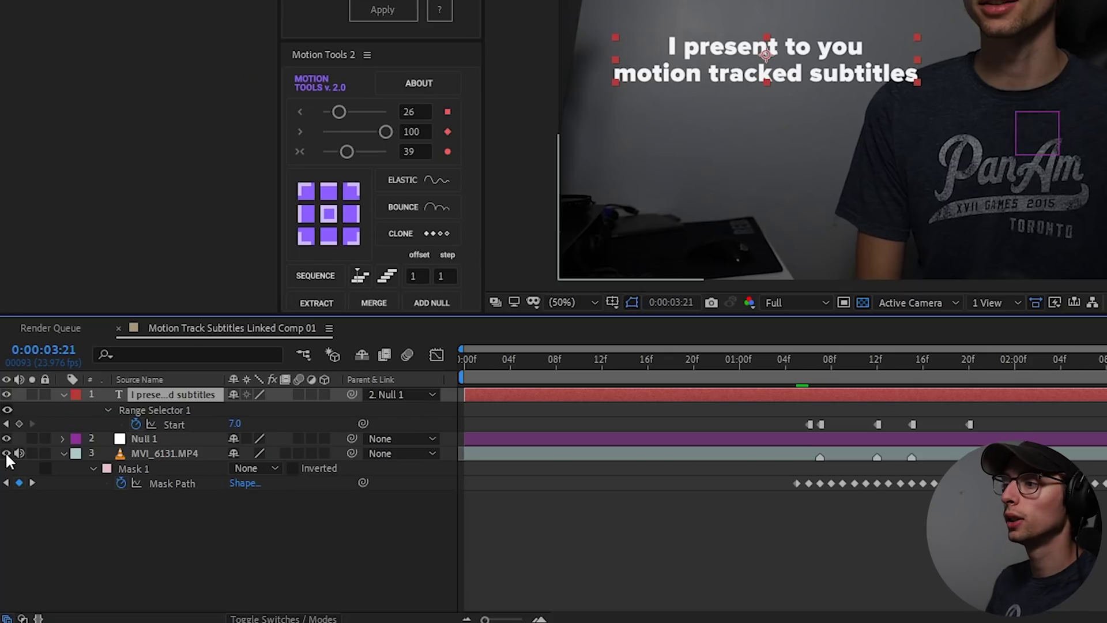
Turn off MVI_6131.MP4's video and audio switches and switch over to Premiere Pro
left_click(8, 506)
left_click(19, 453)
left_click(119, 521)
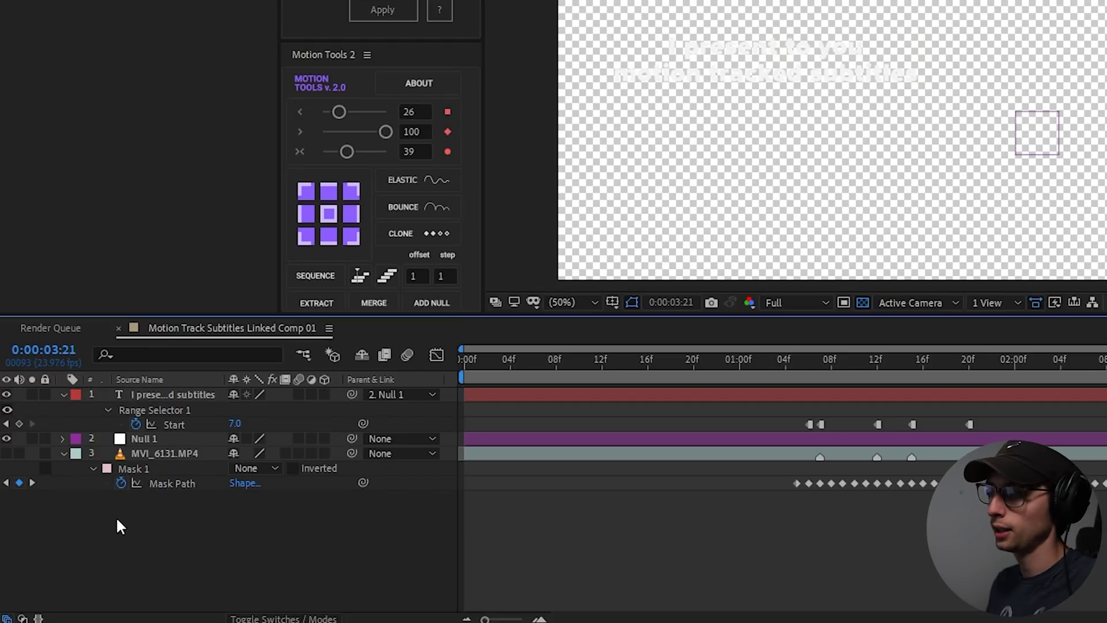
key("alt+Tab")
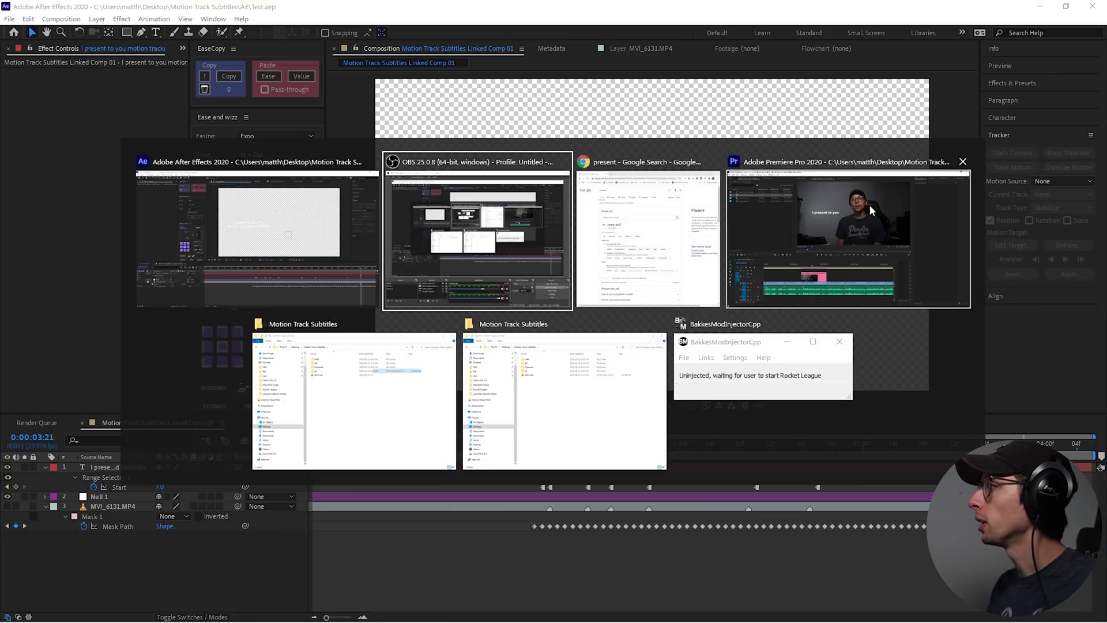
left_click(871, 210)
Play the edit from the start of Motion Track Subtitles Linked Comp 01 on V2, then stop
left_click(403, 493)
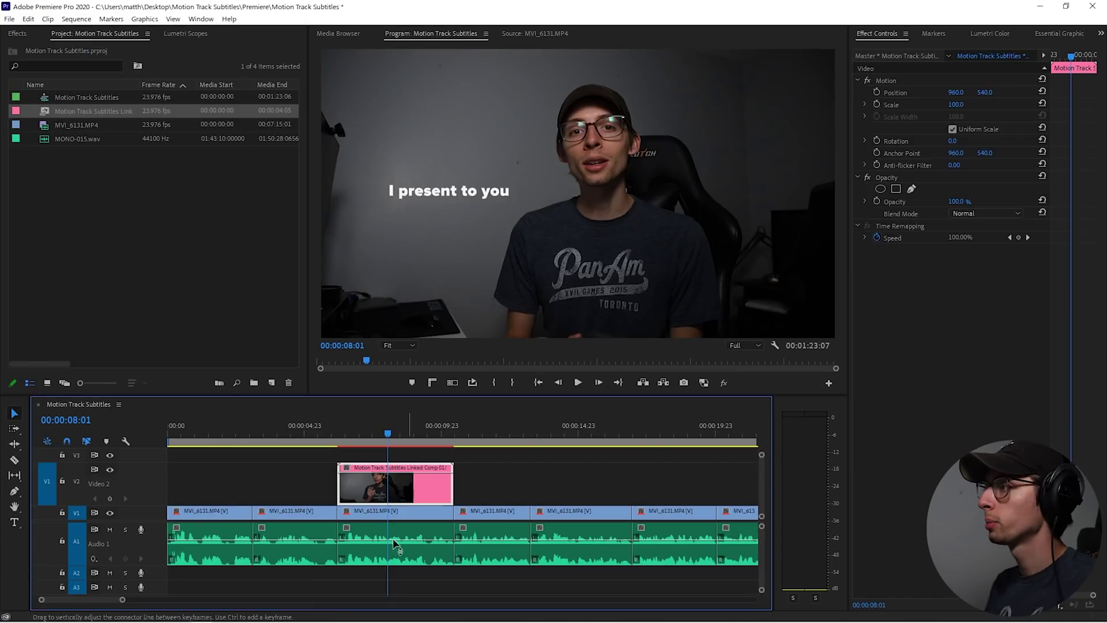
key("Up")
key("space")
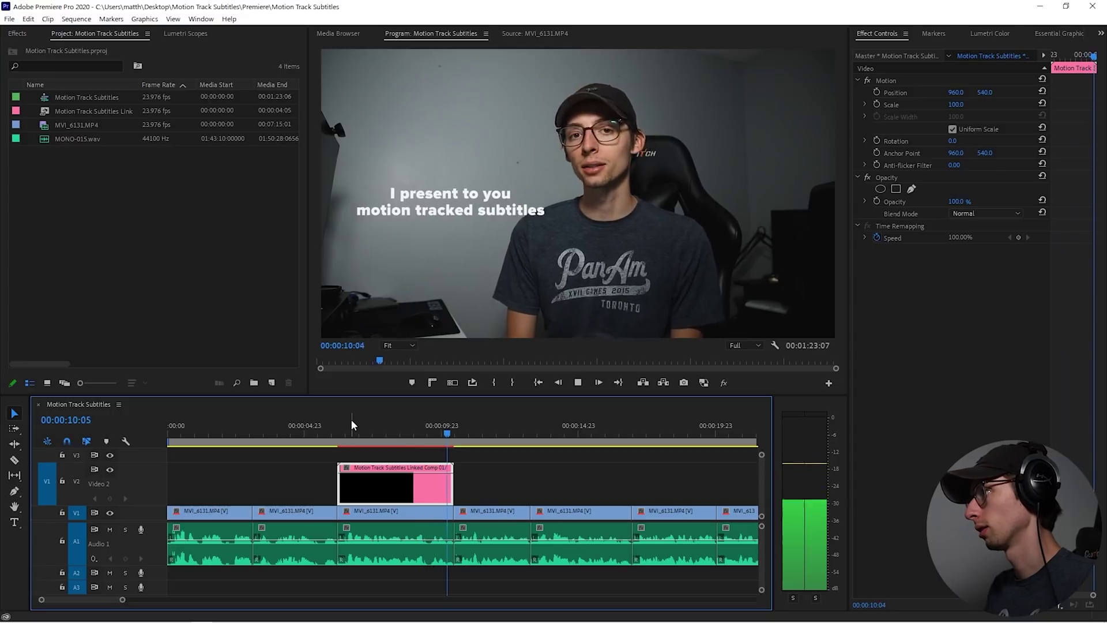
key("space")
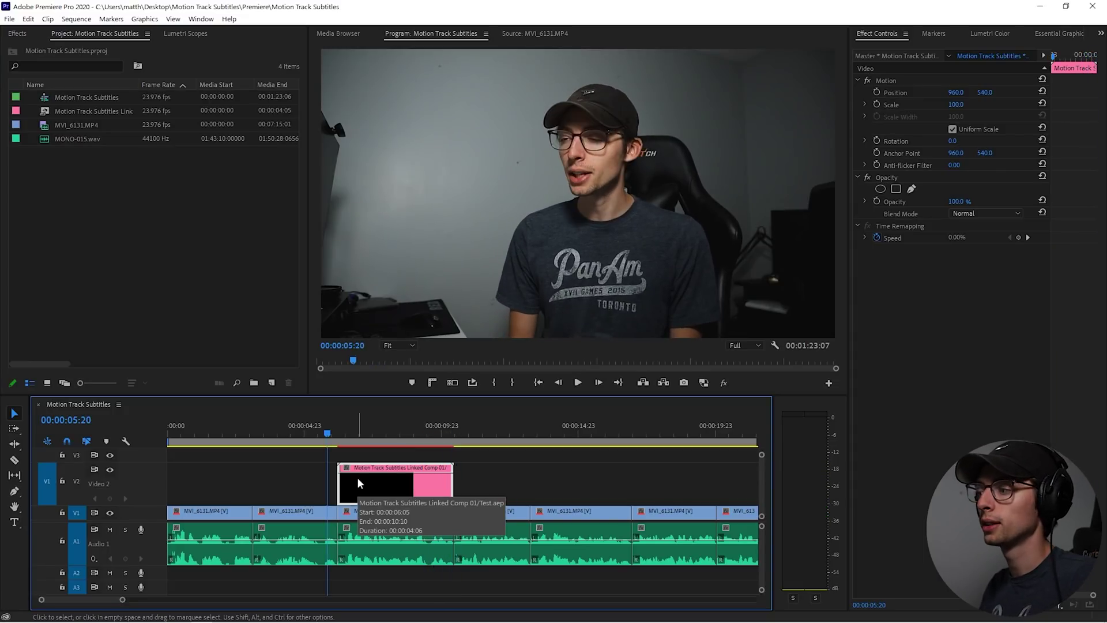